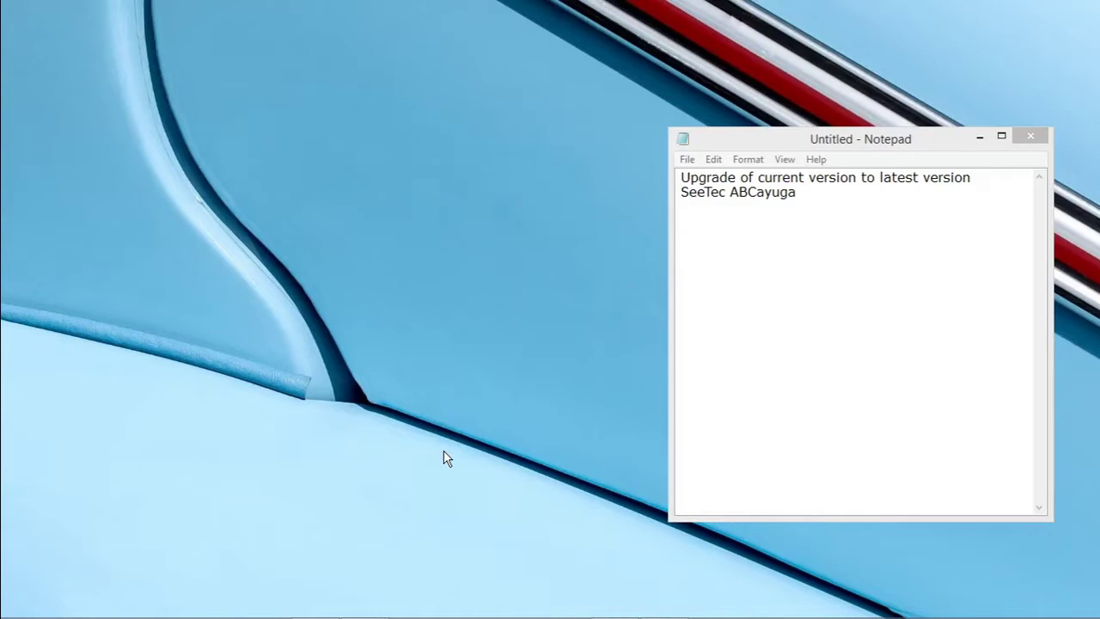
# Step: Launch Cayuga Client (64-bit) via a 'cay' search and submit the R14 login to localhost
pyautogui.press('super+s')
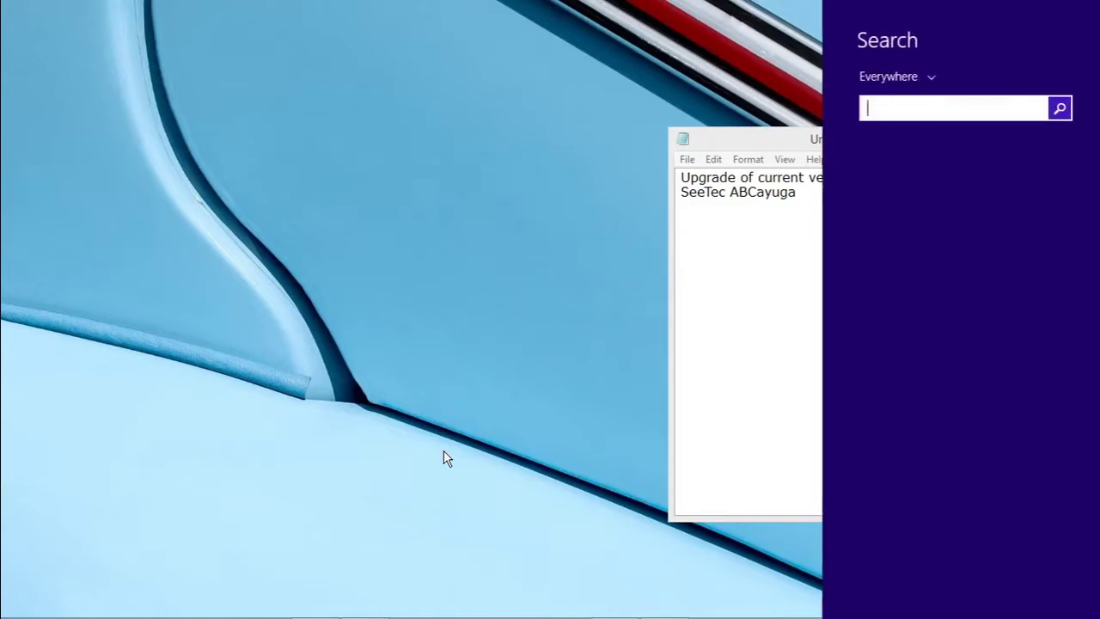
pyautogui.write('cayuga Client (64-bit')
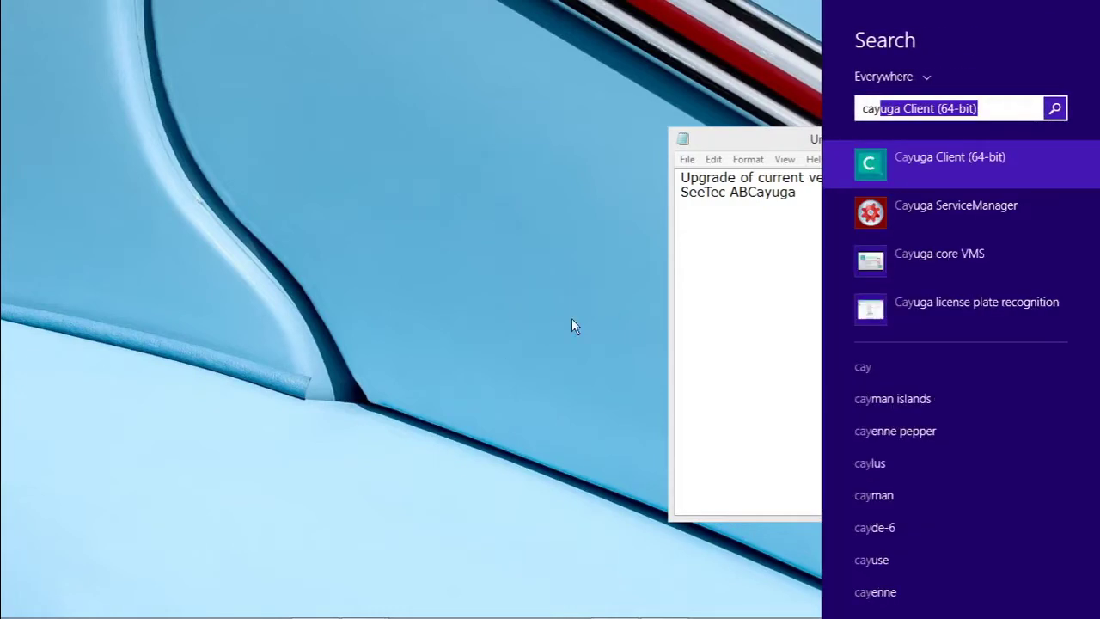
pyautogui.click(923, 159)
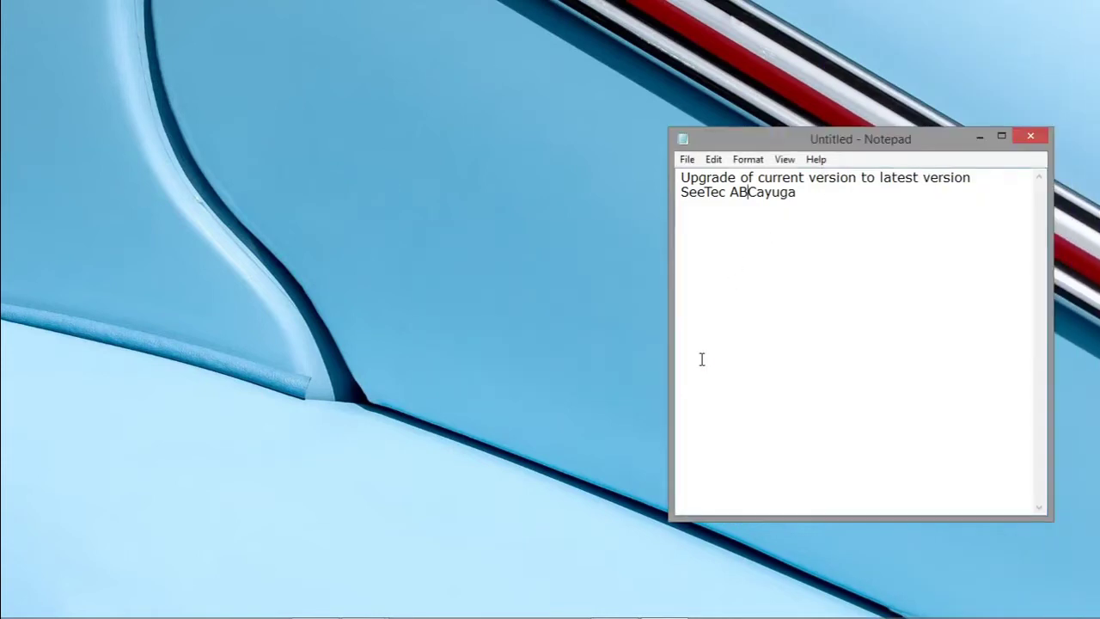
pyautogui.click(645, 360)
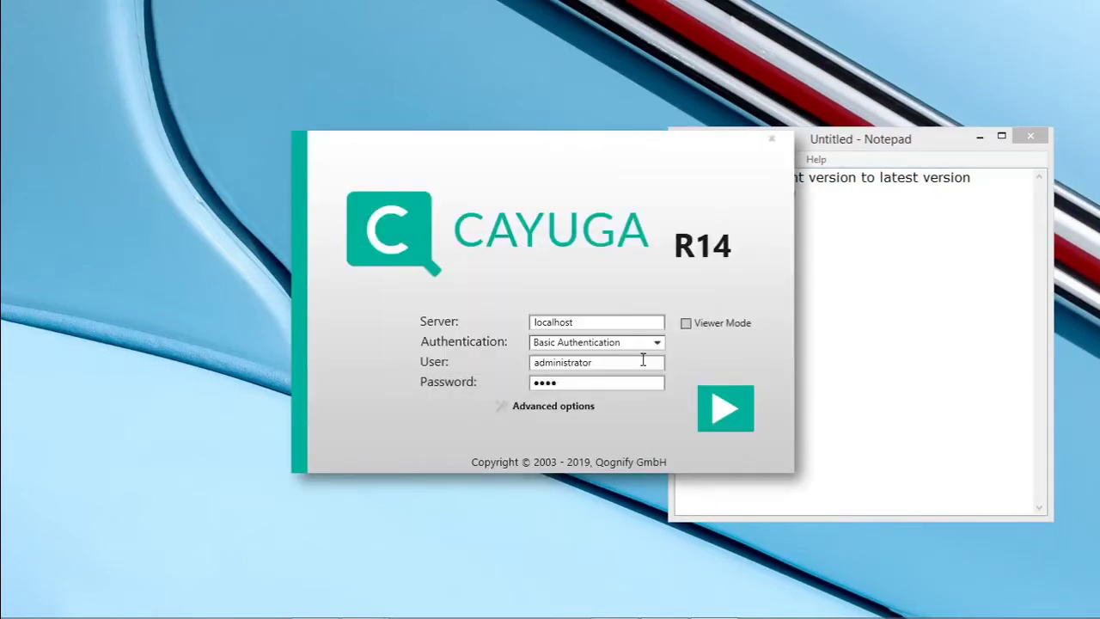
pyautogui.click(538, 412)
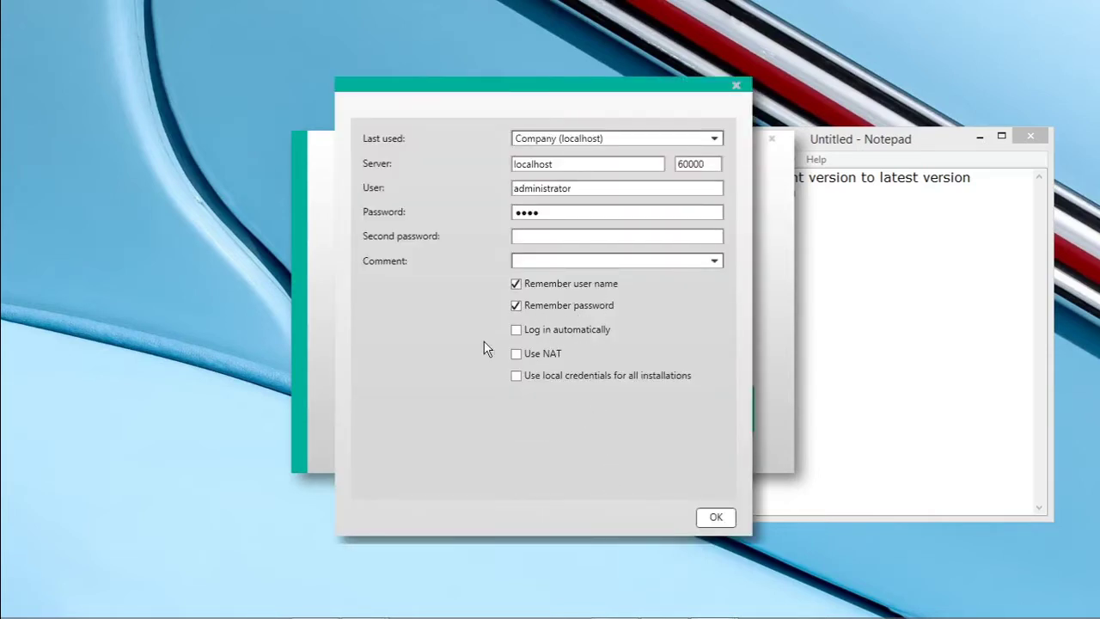
pyautogui.click(716, 517)
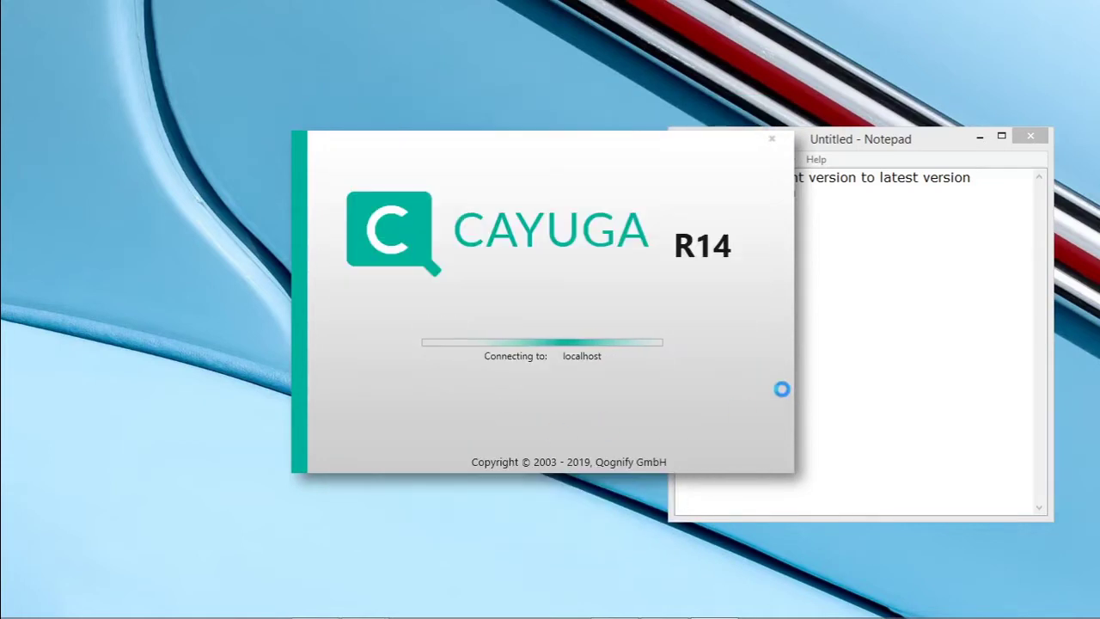
# Step: Proceed past the demo license test and view the program information showing Cayuga R14 (6.14.1)
pyautogui.click(726, 398)
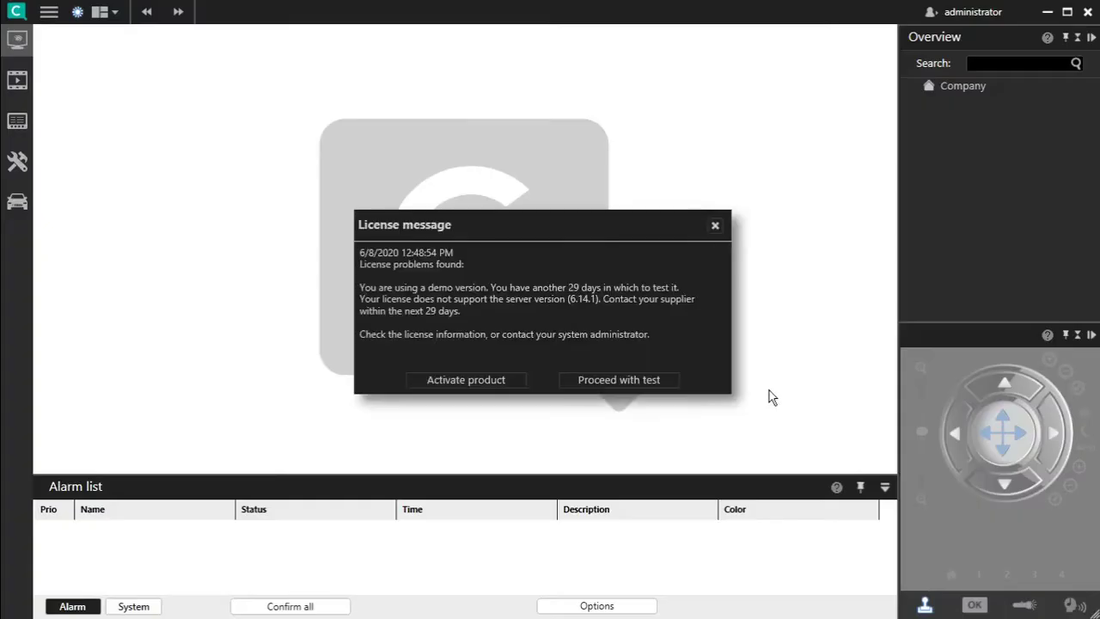
pyautogui.click(649, 384)
pyautogui.click(51, 13)
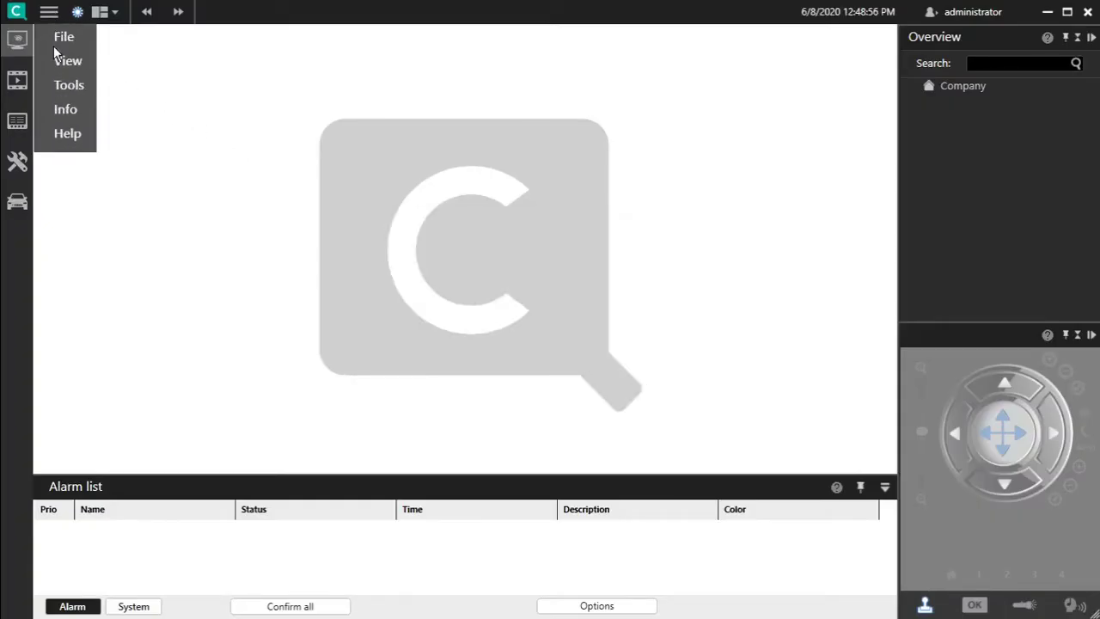
pyautogui.moveTo(74, 114)
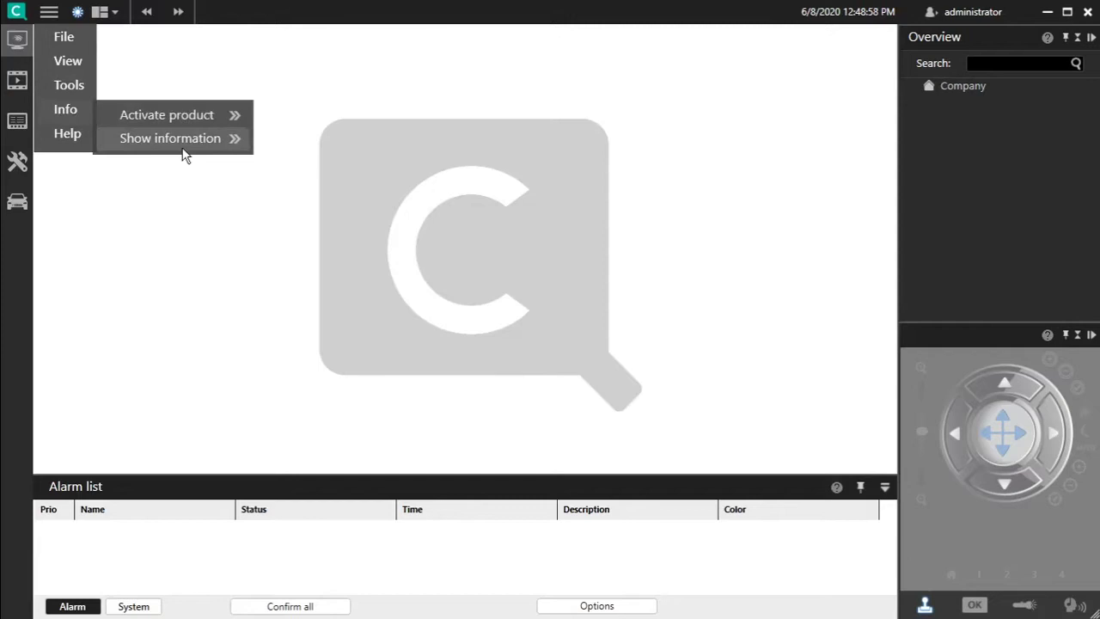
pyautogui.moveTo(207, 147)
pyautogui.click(329, 159)
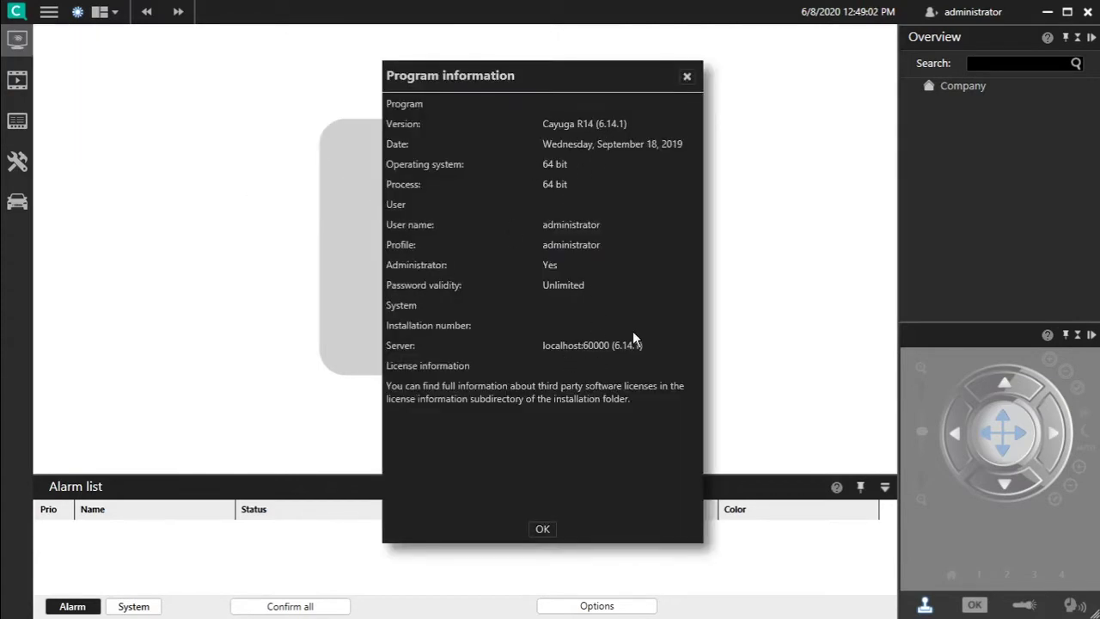
pyautogui.click(543, 530)
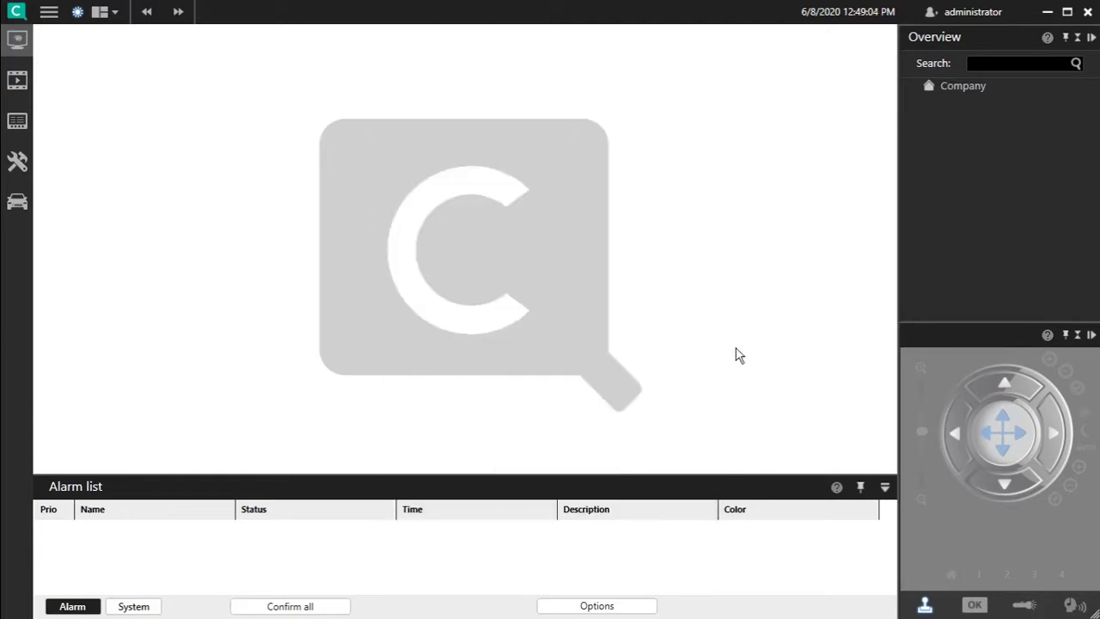
# Step: Minimize the client and launch Cayuga UpdateServer configuration, moving its window slightly higher
pyautogui.click(1048, 12)
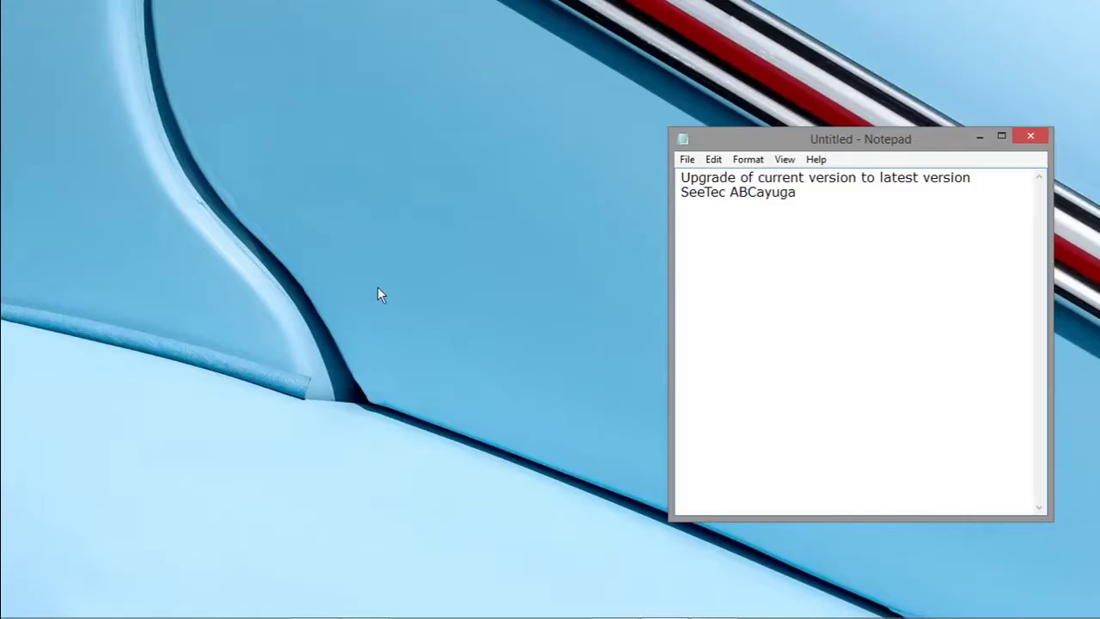
pyautogui.press('super+s')
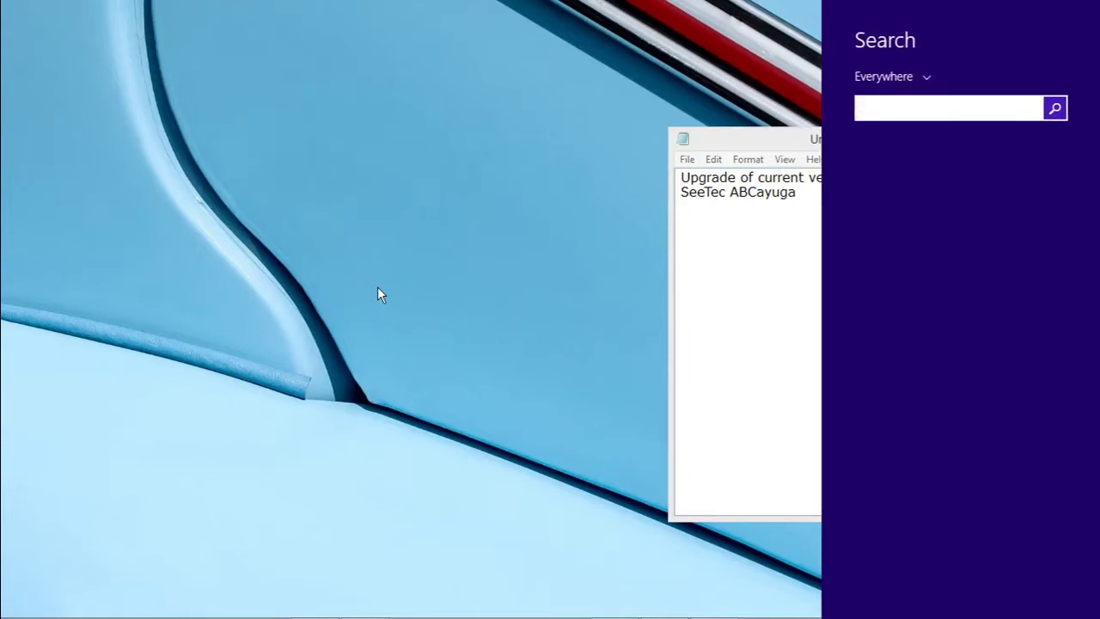
pyautogui.write('updateServer configuration')
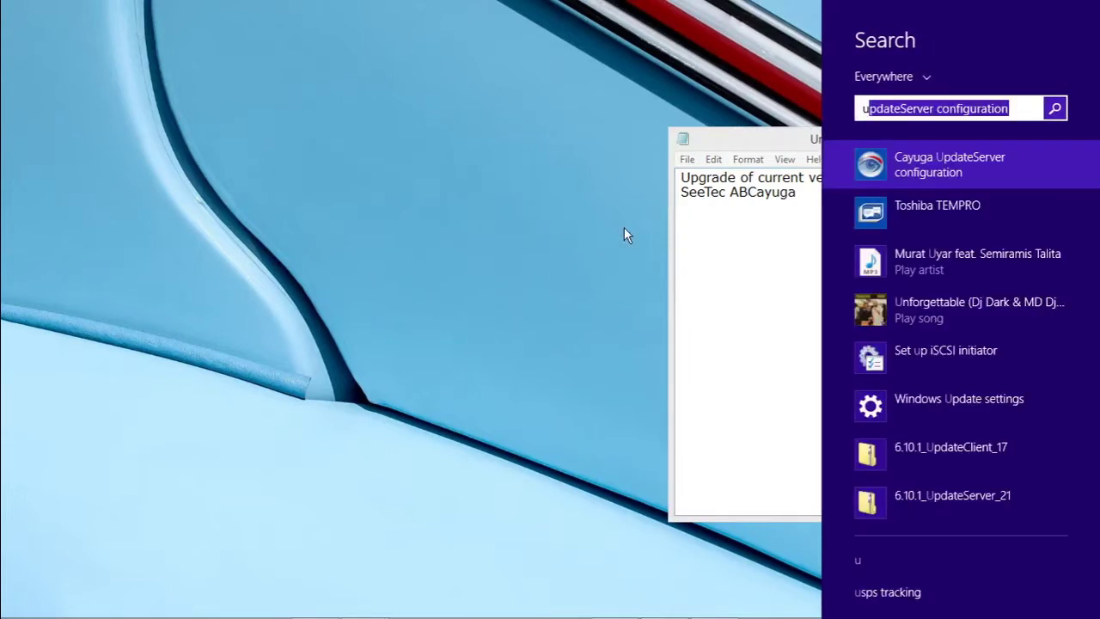
pyautogui.click(934, 178)
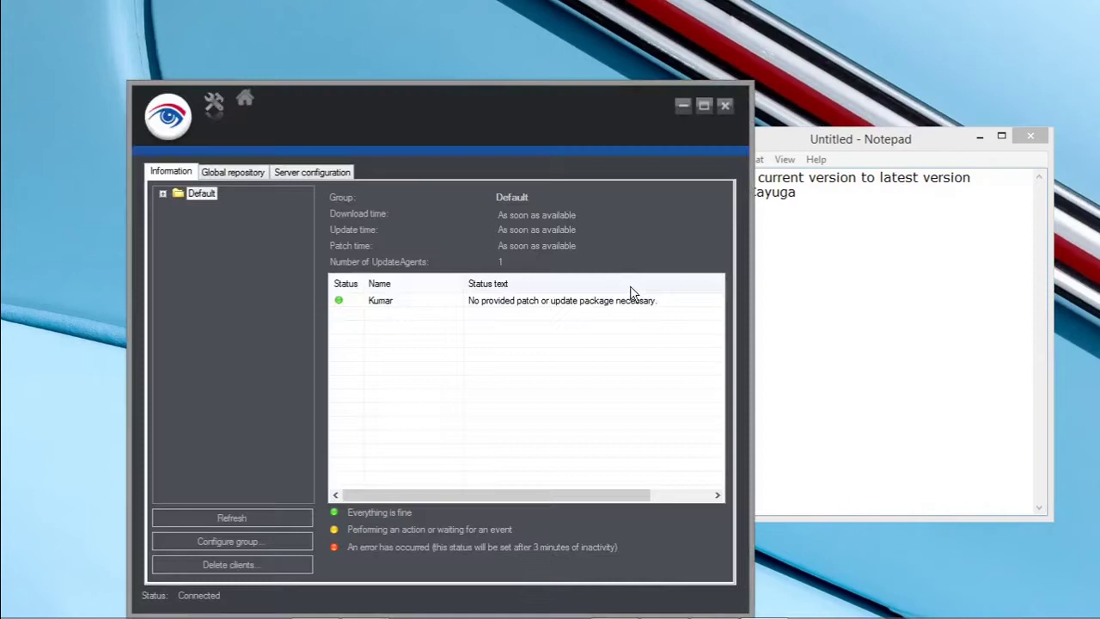
pyautogui.moveTo(462, 132); pyautogui.dragTo(471, 90)
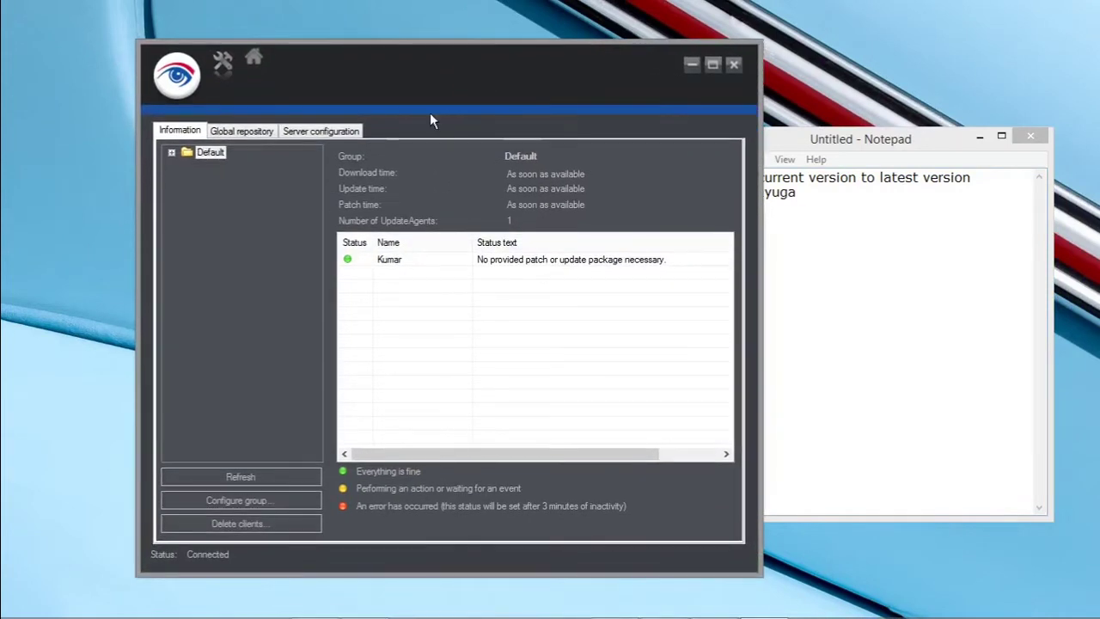
# Step: Expand Default to check the client's installed version 6.14.1.29, then view the Global repository
pyautogui.click(173, 153)
pyautogui.click(218, 163)
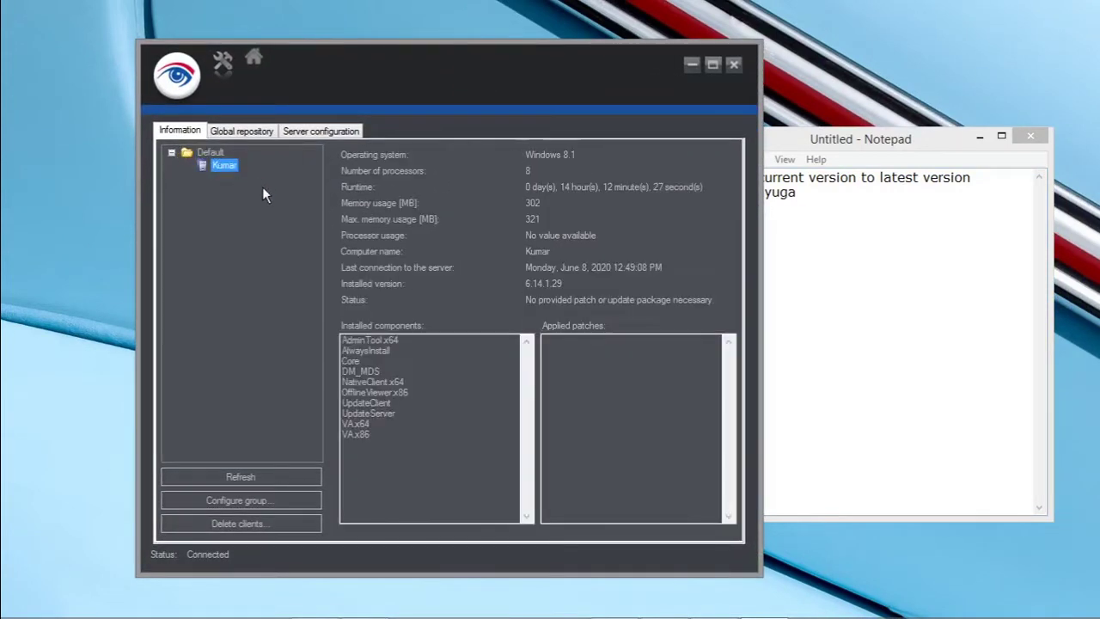
pyautogui.click(243, 133)
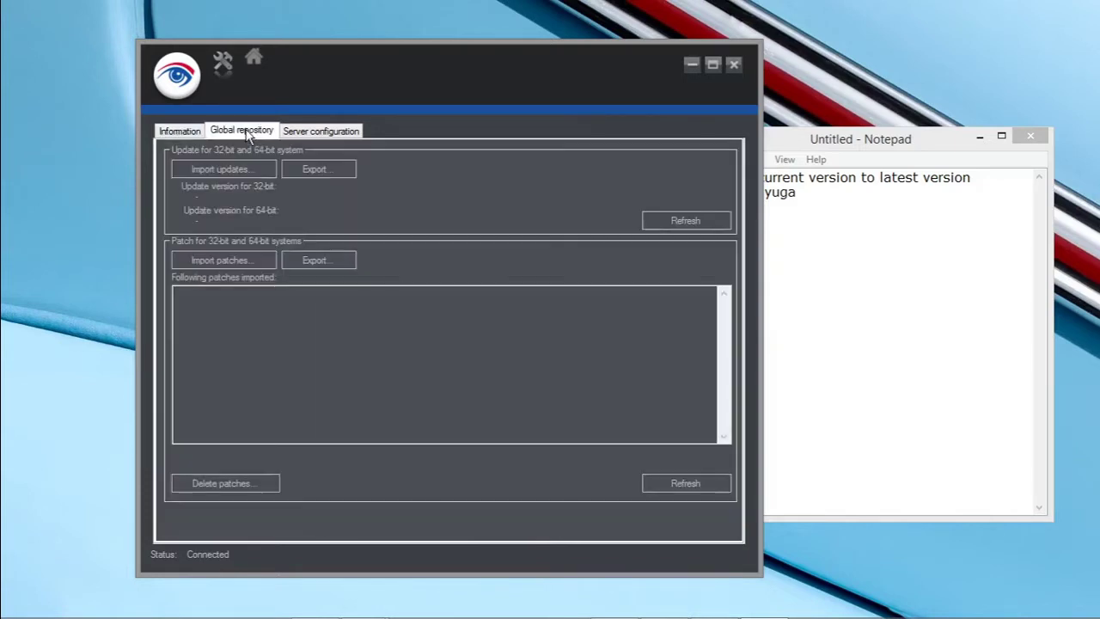
# Step: Import SeeTec_V6.15.1.264_x64.zip from Downloads\DEMO and acknowledge the saved update information
pyautogui.click(208, 172)
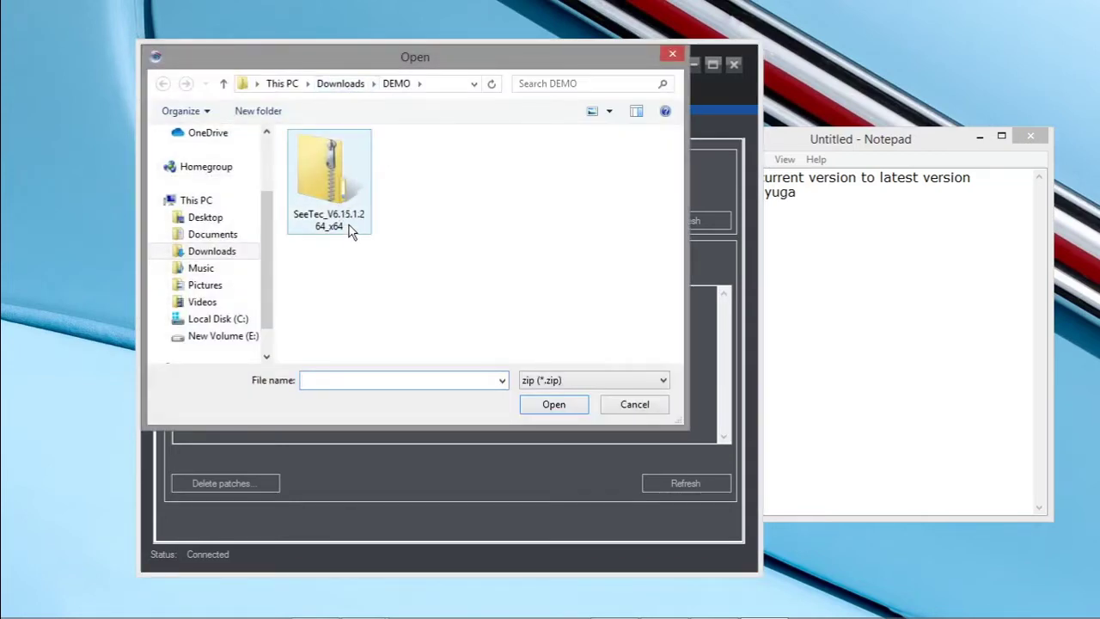
pyautogui.click(336, 225)
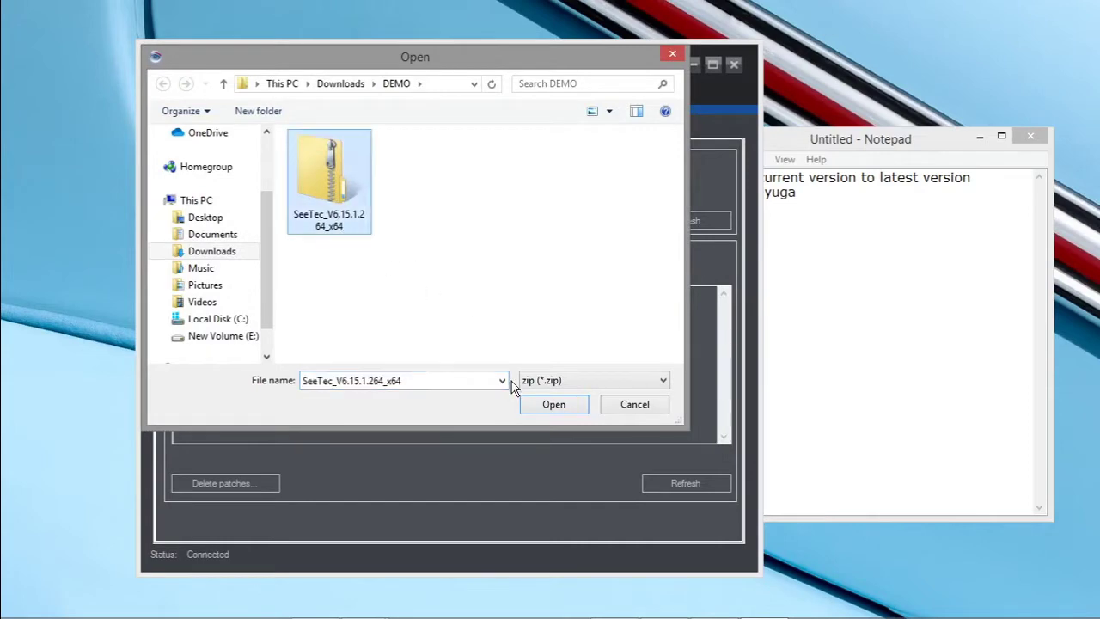
pyautogui.click(555, 403)
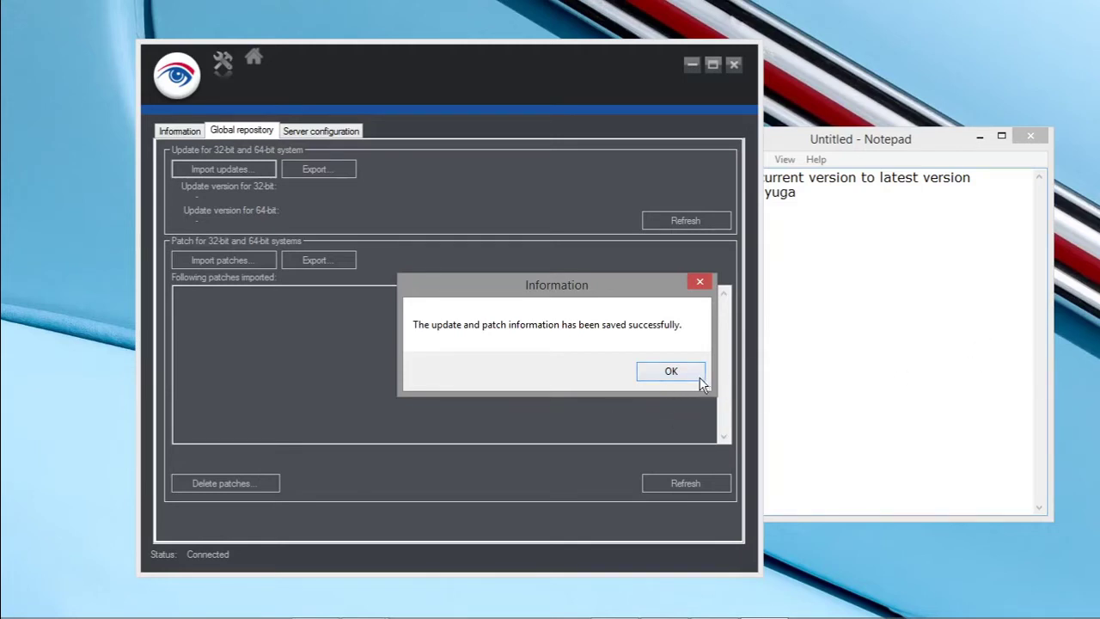
pyautogui.click(671, 371)
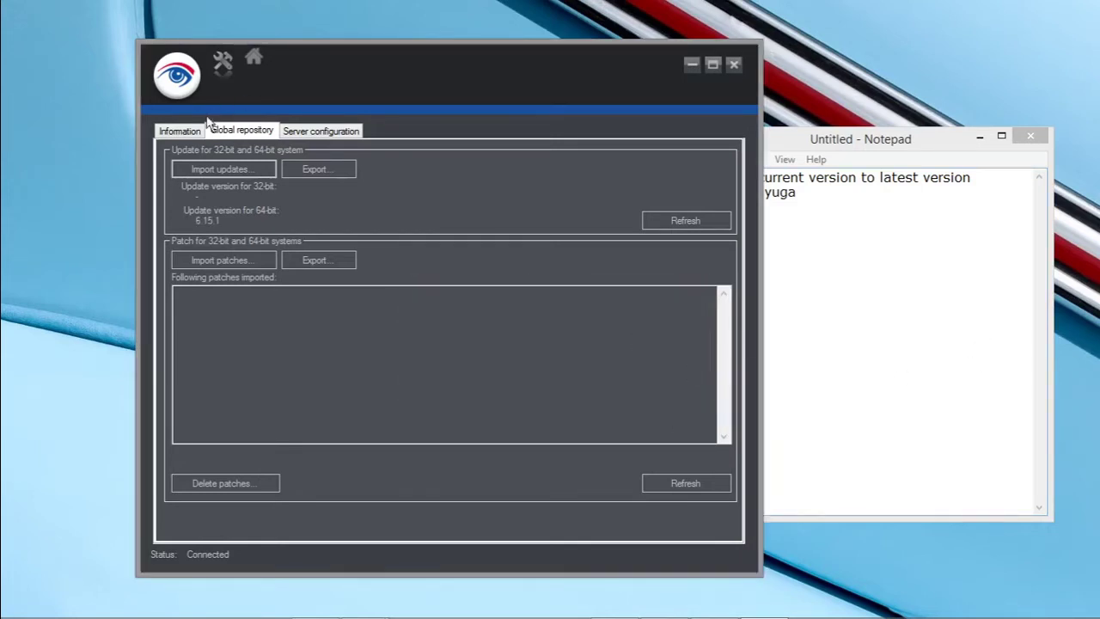
# Step: Restart the UpdateServer from Server configuration and return to the Global repository listing 64-bit 6.15.1
pyautogui.click(179, 131)
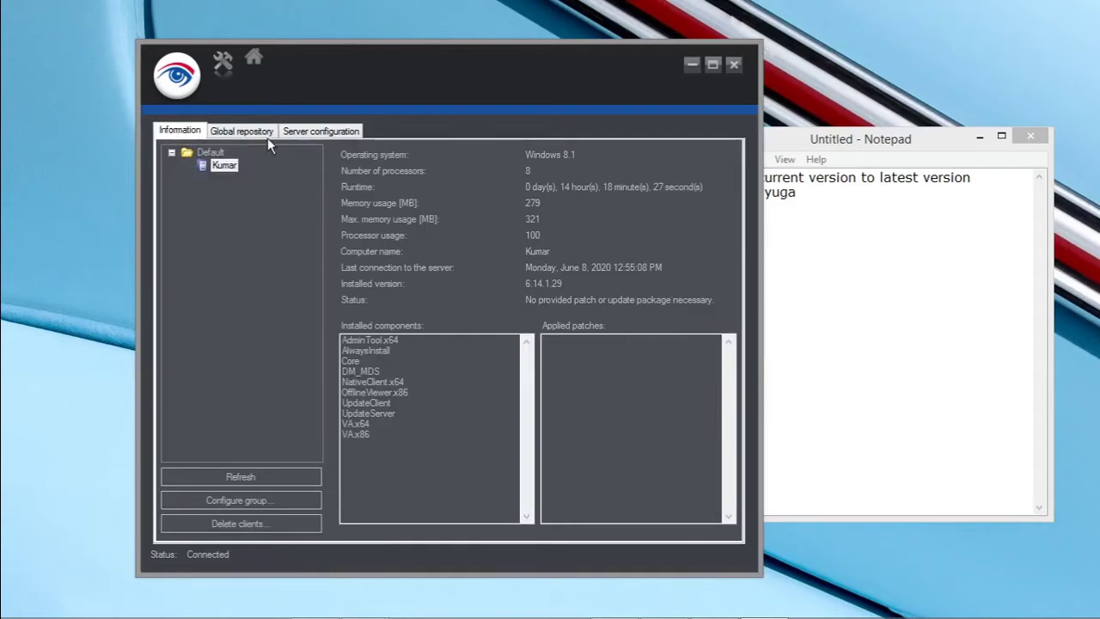
pyautogui.click(267, 134)
pyautogui.click(315, 133)
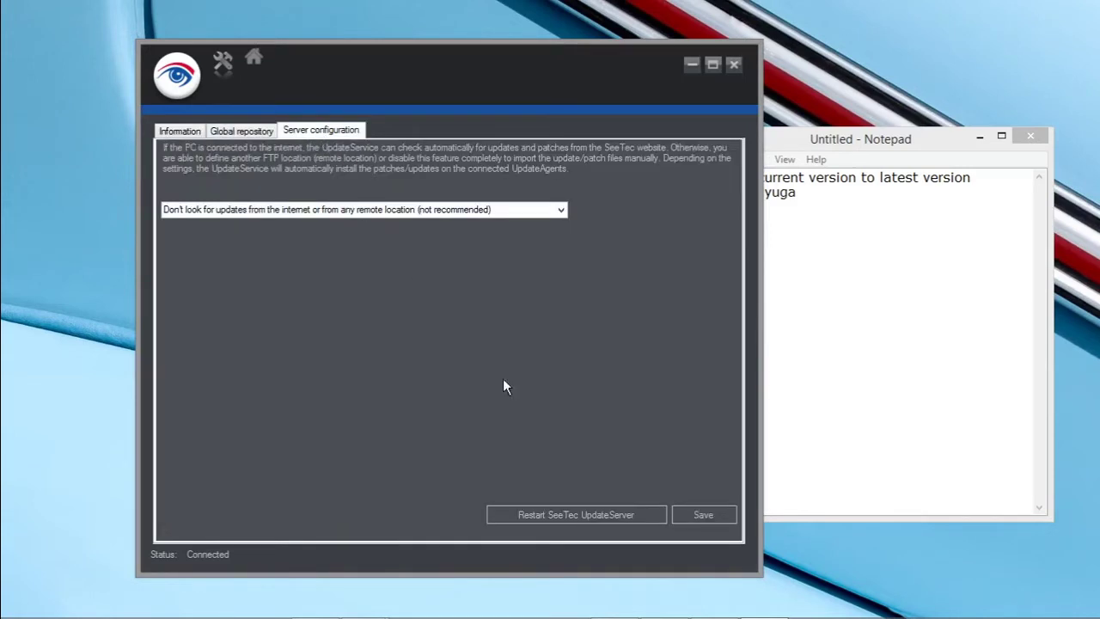
pyautogui.click(589, 516)
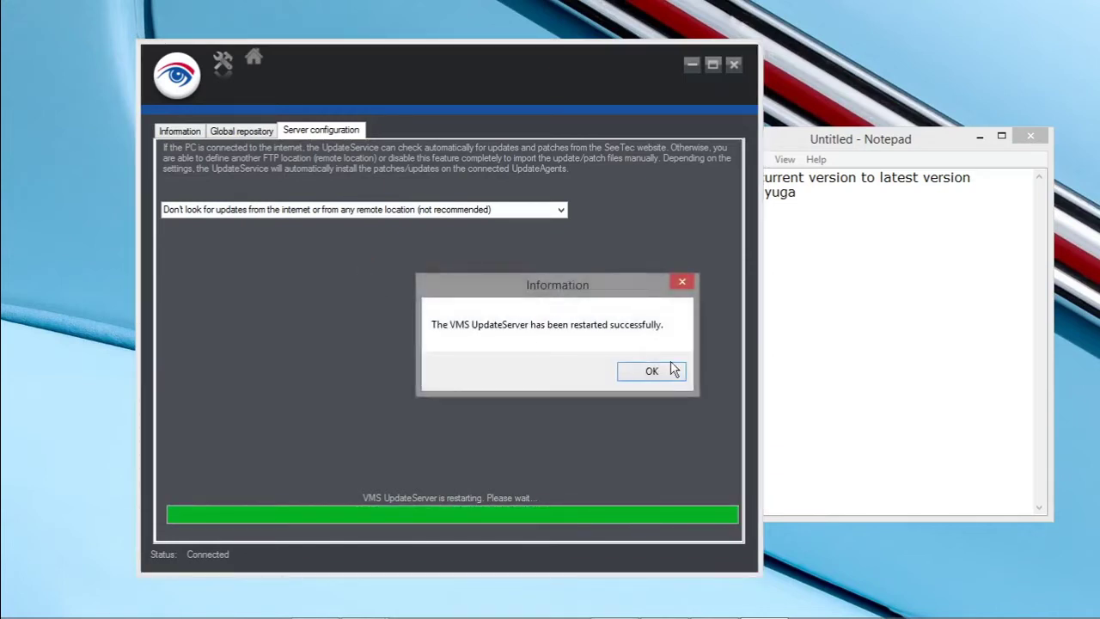
pyautogui.click(652, 371)
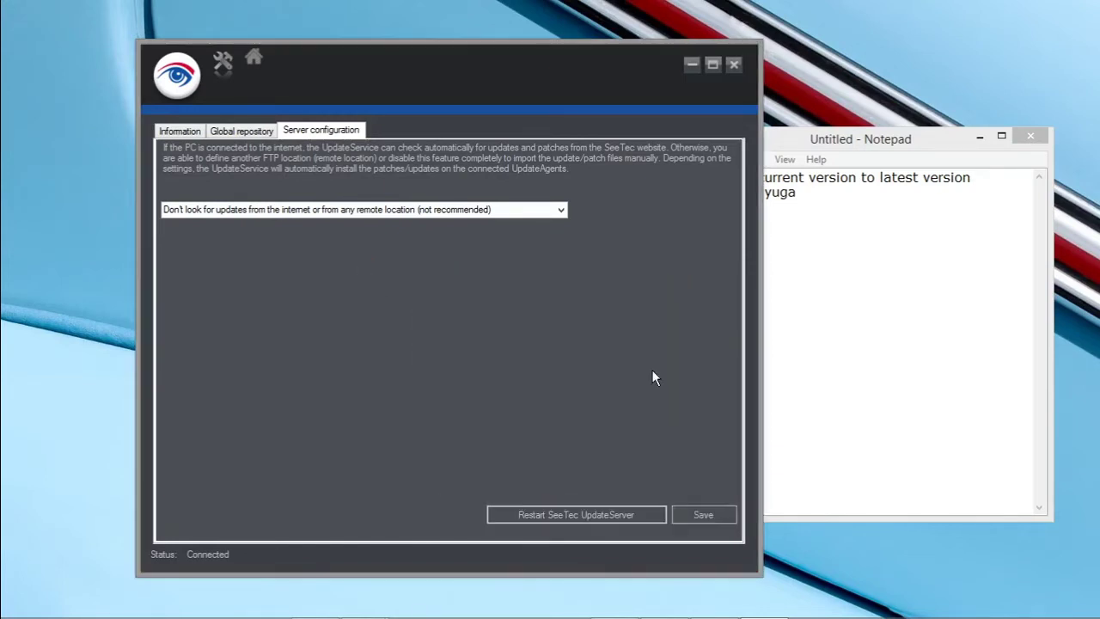
pyautogui.click(235, 130)
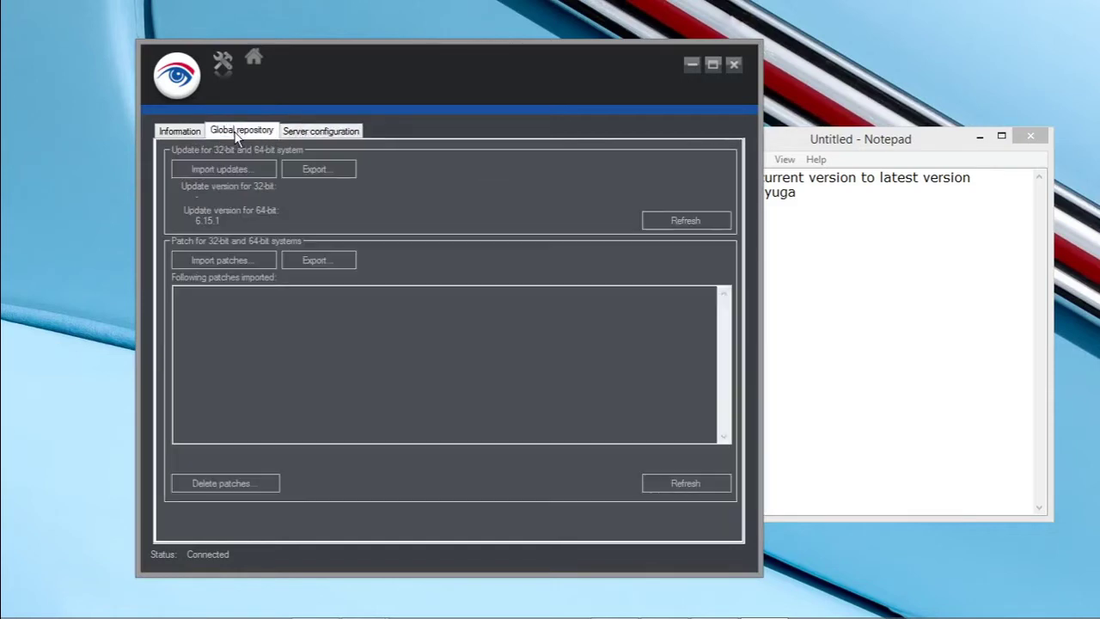
# Step: Check the client's version 6.14.1.29 and refresh the Default group status showing no update package needed
pyautogui.click(188, 136)
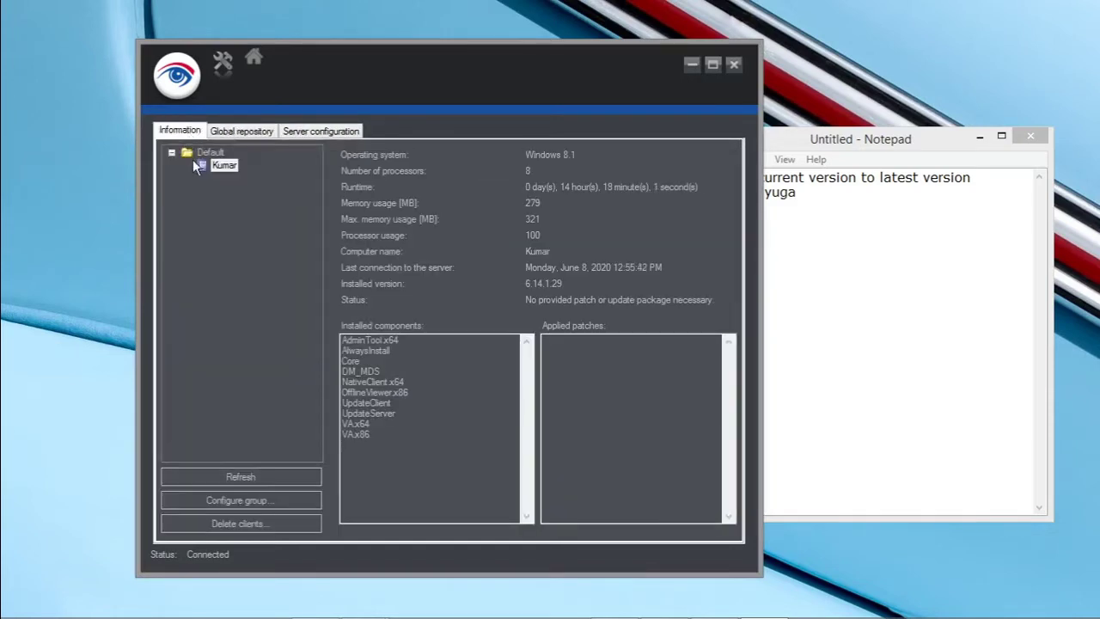
pyautogui.click(189, 153)
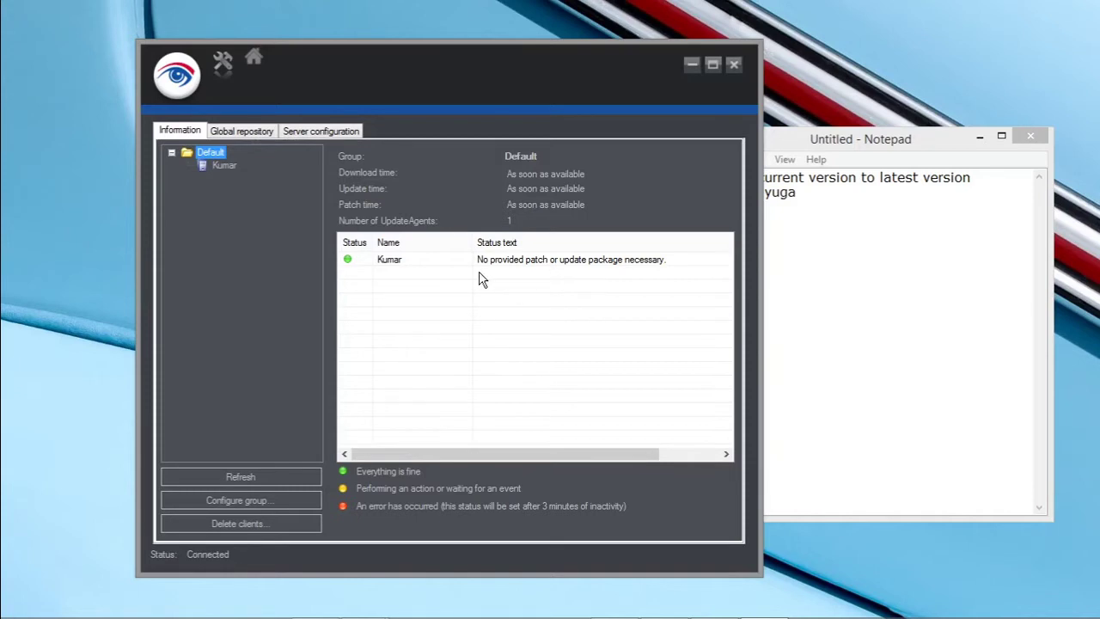
pyautogui.click(296, 475)
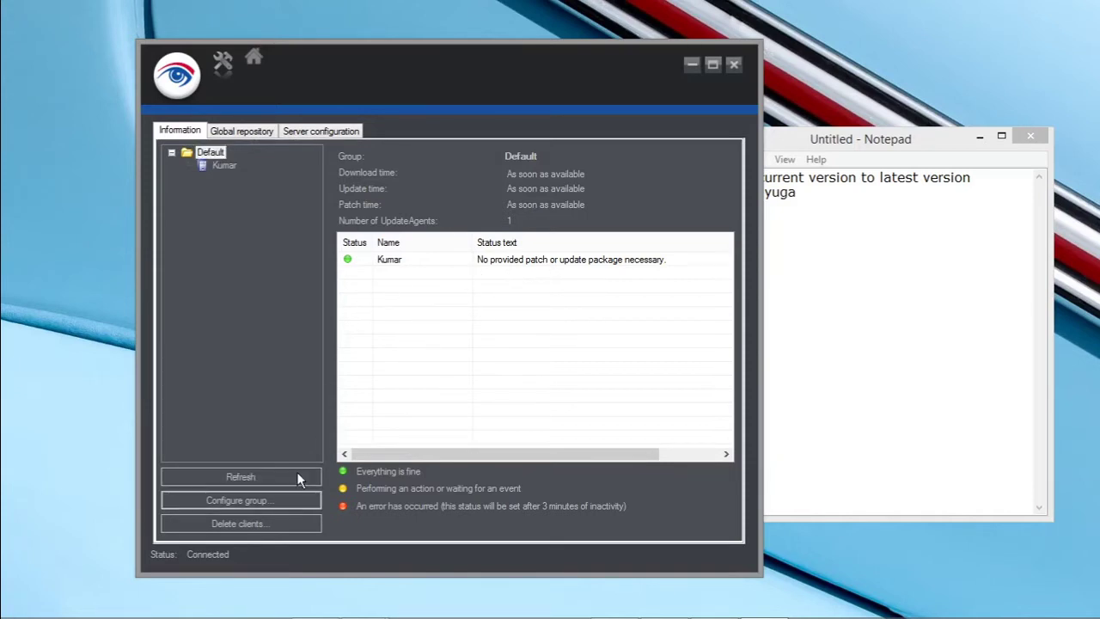
pyautogui.click(220, 165)
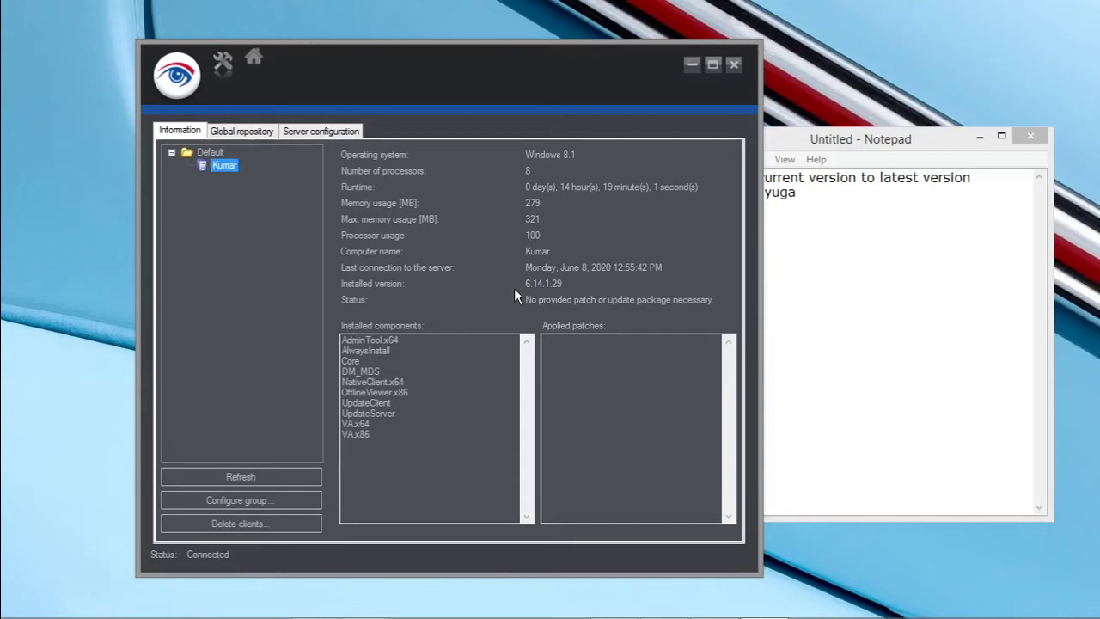
pyautogui.click(211, 153)
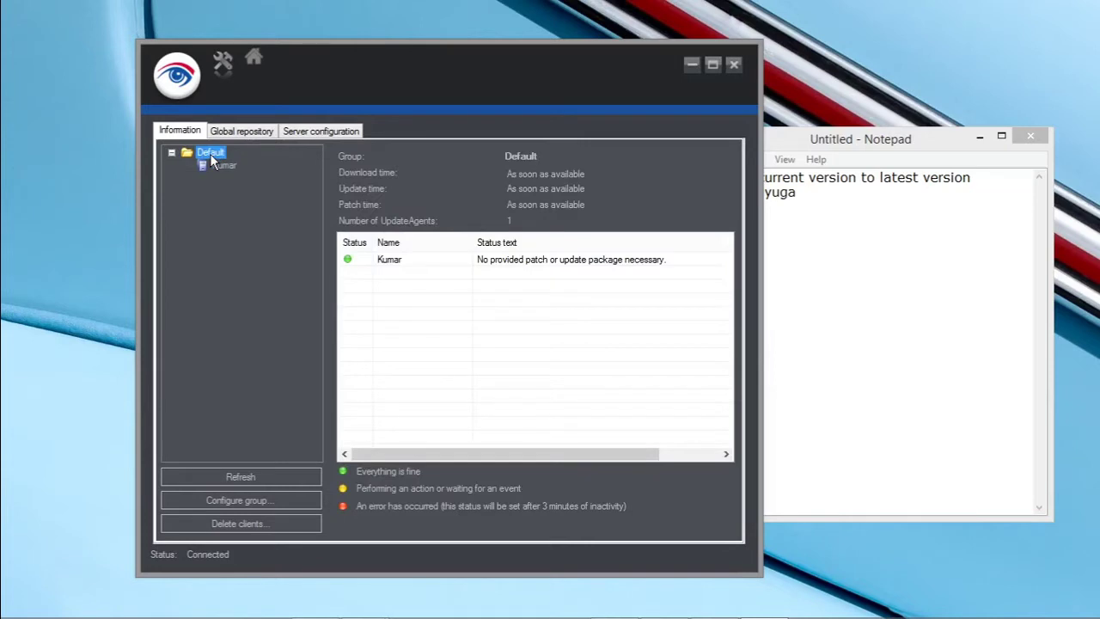
pyautogui.click(277, 473)
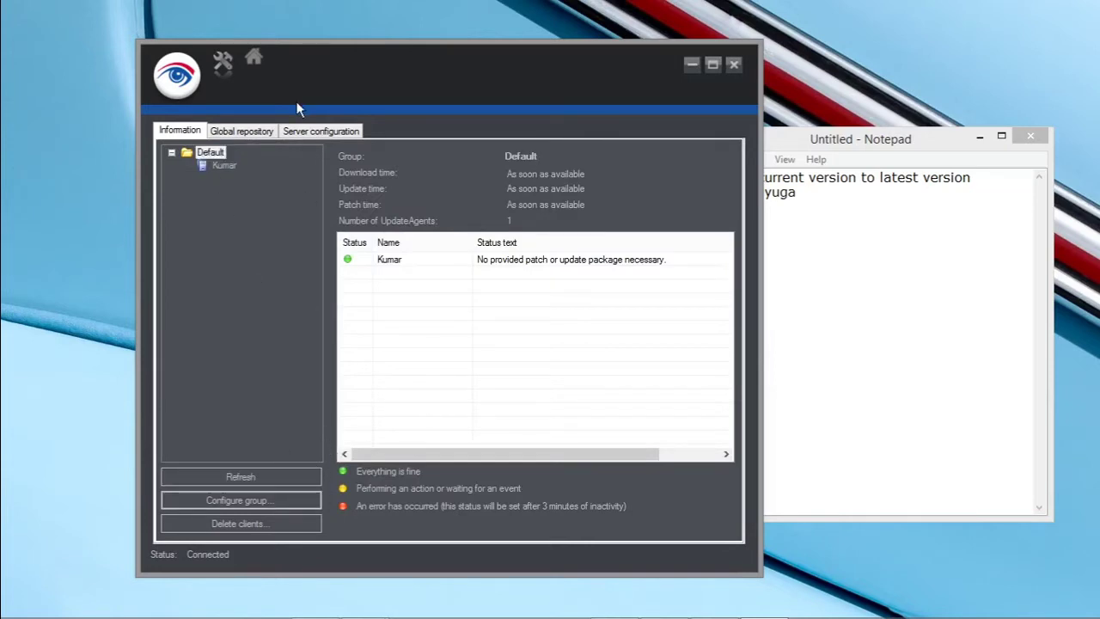
# Step: Save the server configuration, confirm the UpdateServer restart, and return to the Global repository with 6.15.1
pyautogui.click(306, 133)
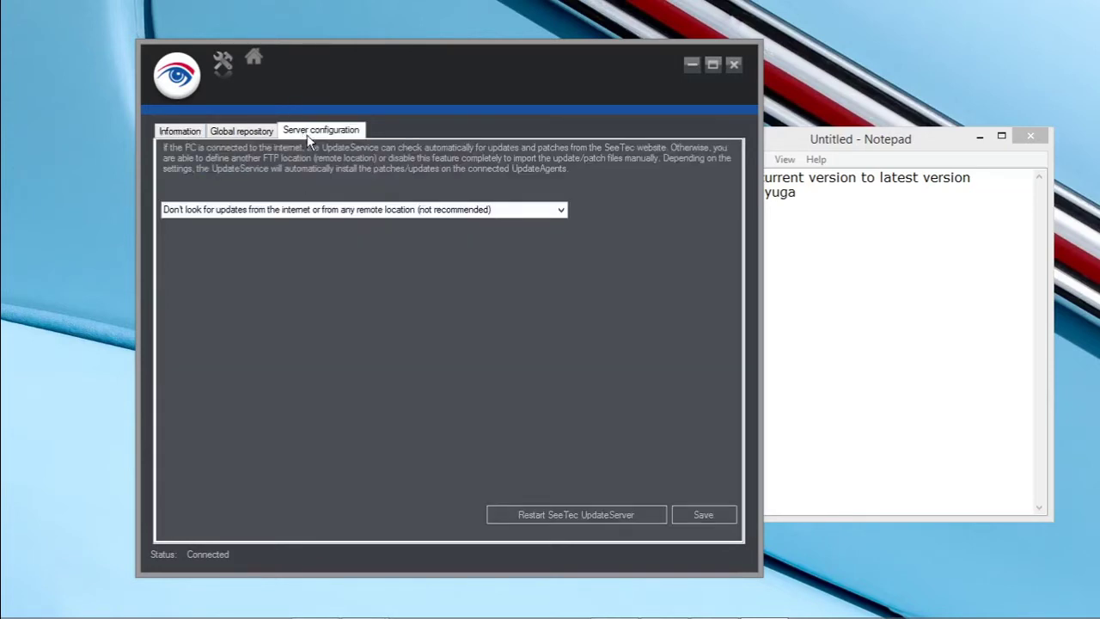
pyautogui.click(715, 521)
pyautogui.click(631, 386)
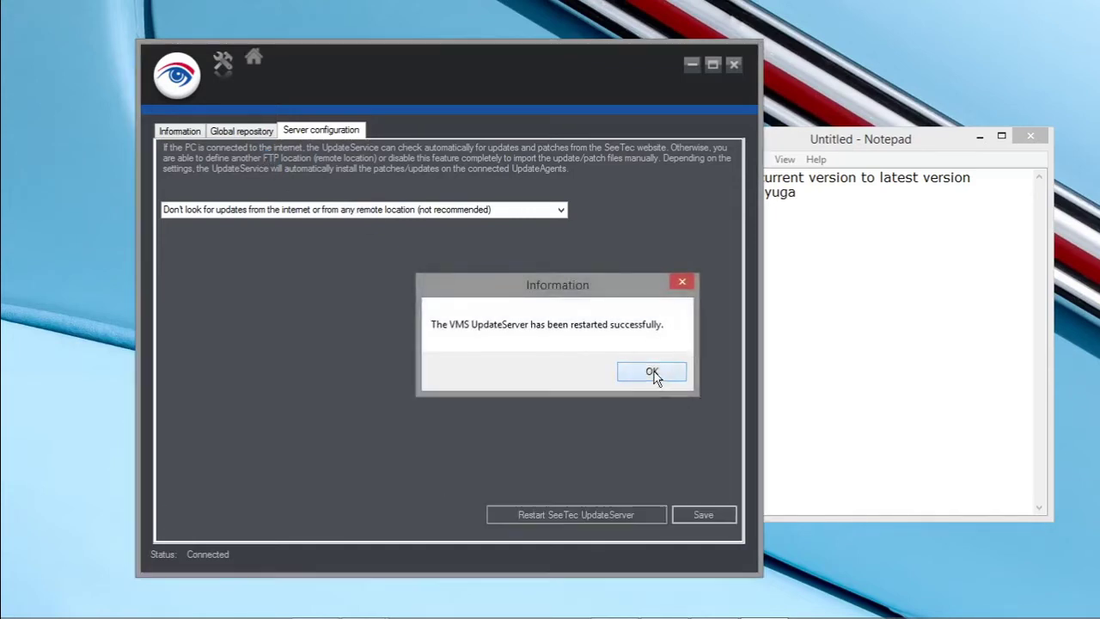
pyautogui.click(653, 372)
pyautogui.click(248, 134)
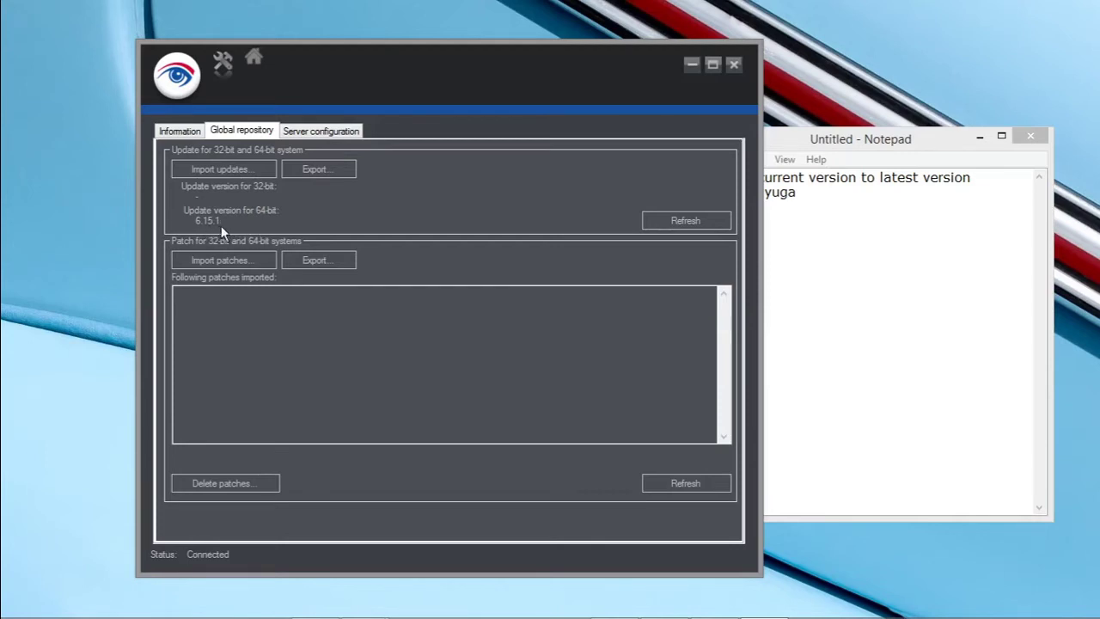
# Step: Expand Default and verify the client shows 6.15.1.264 downloaded and awaiting the update signal
pyautogui.click(179, 133)
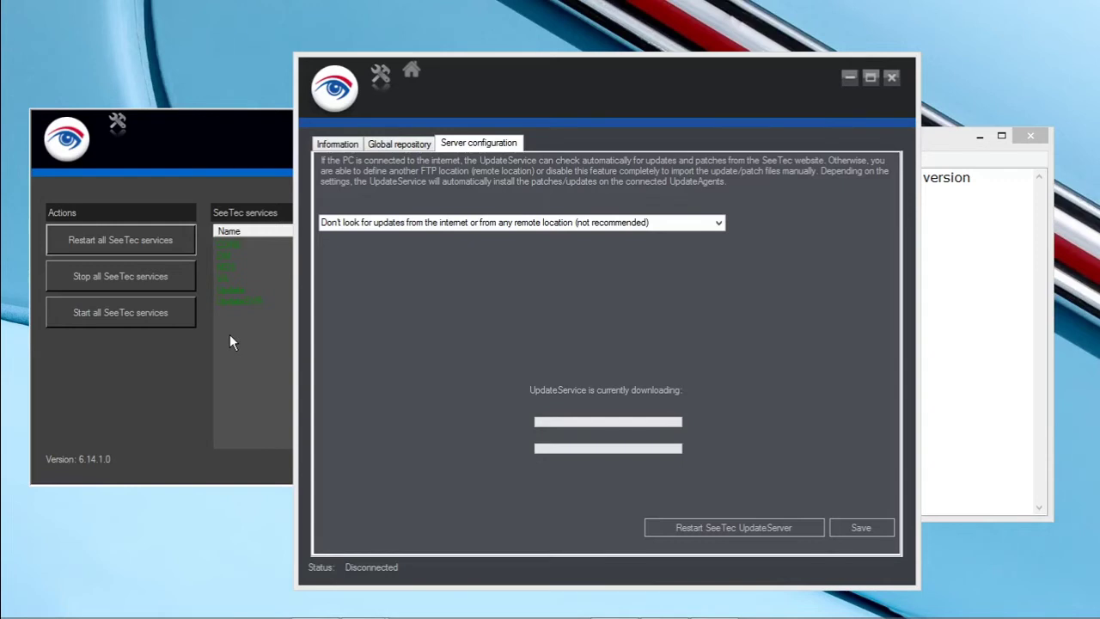
pyautogui.click(338, 144)
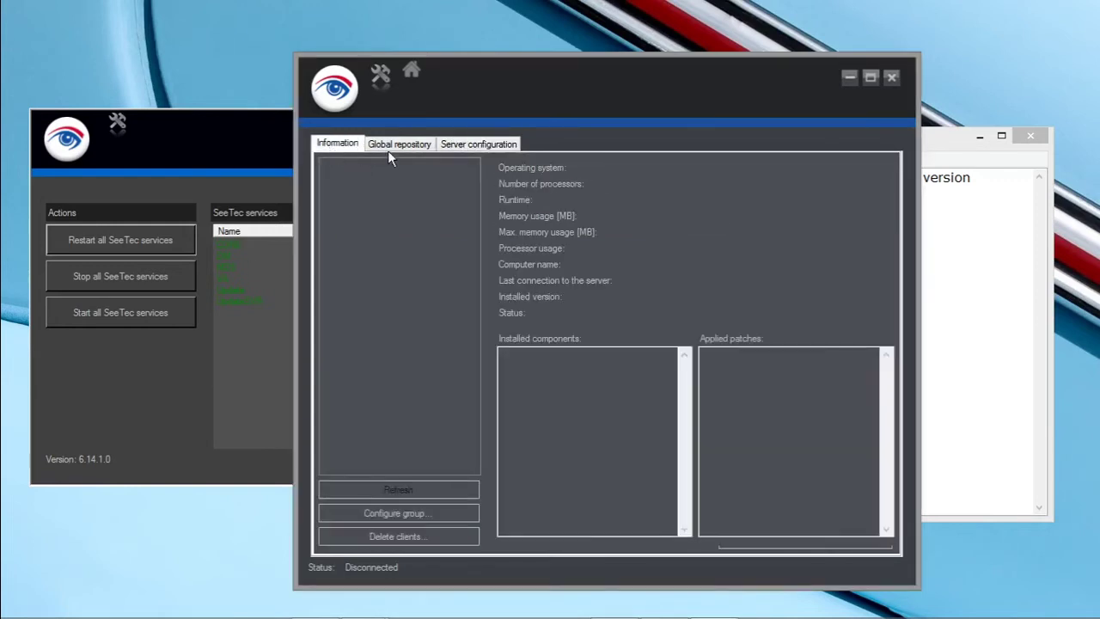
pyautogui.click(469, 146)
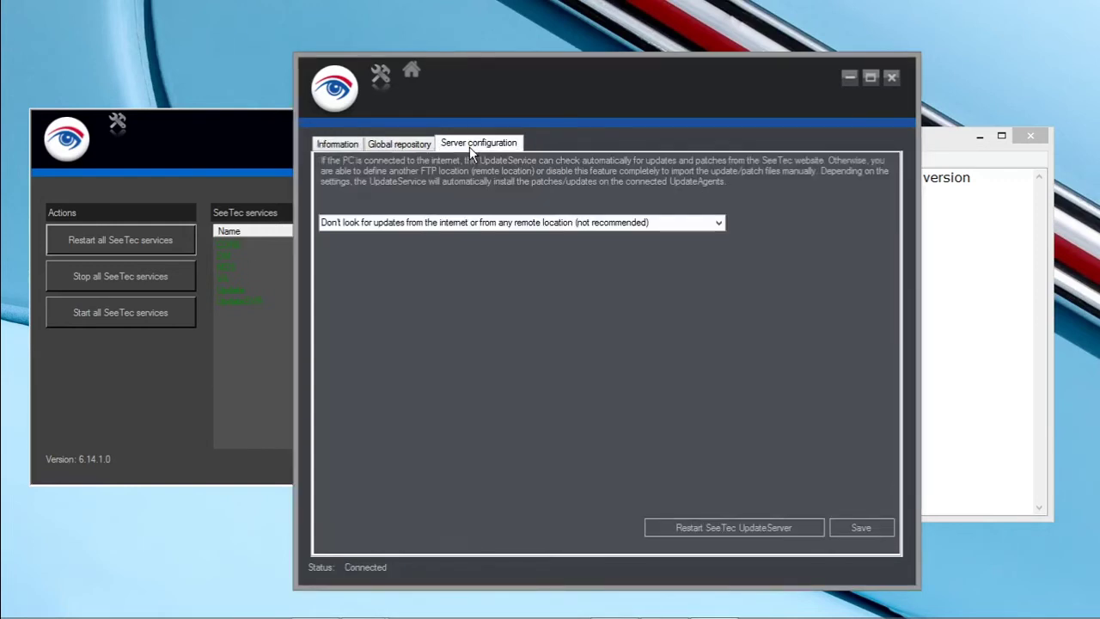
pyautogui.click(337, 144)
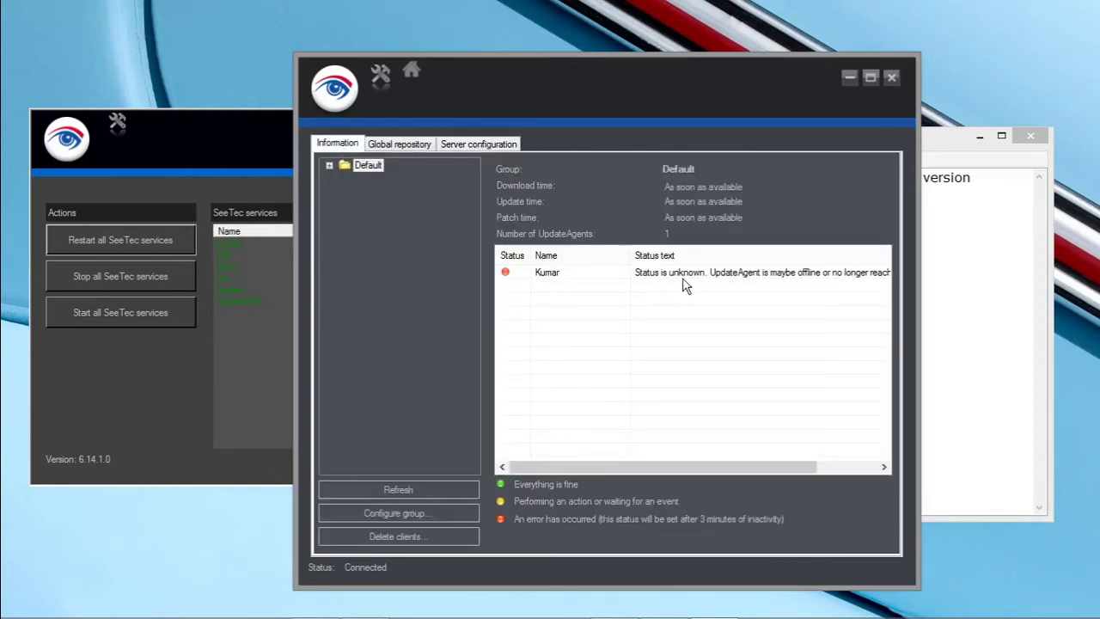
pyautogui.click(330, 164)
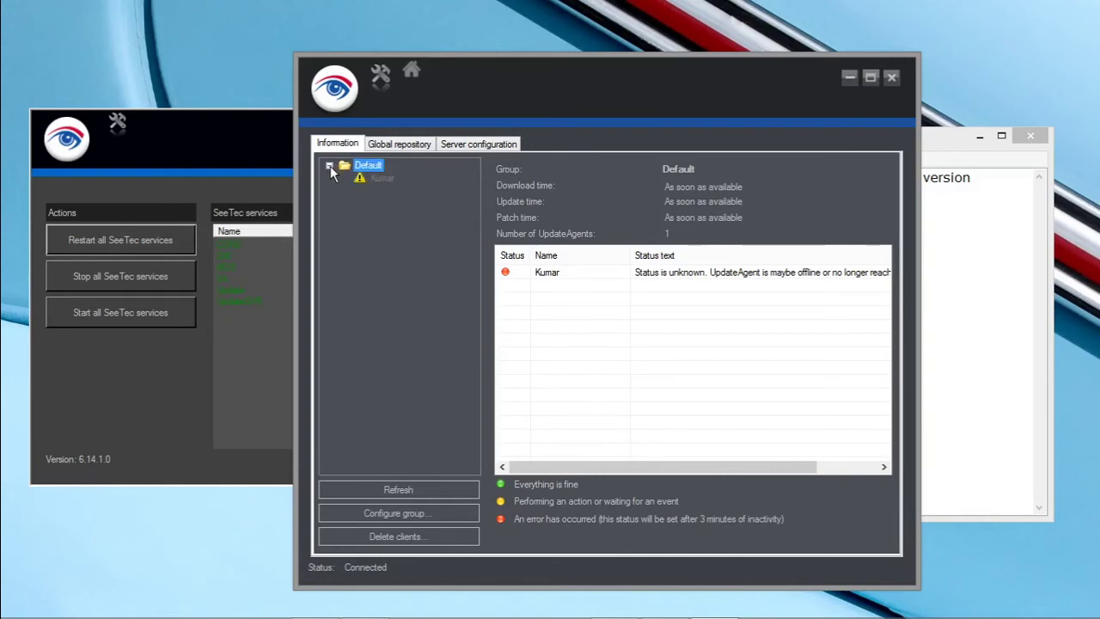
pyautogui.click(376, 179)
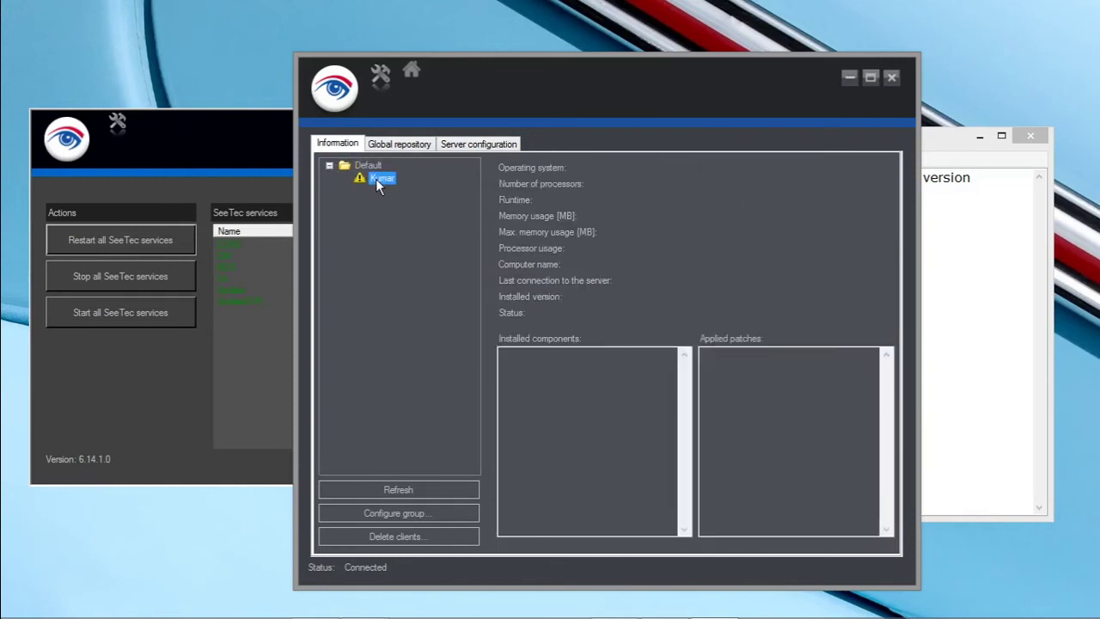
pyautogui.click(352, 165)
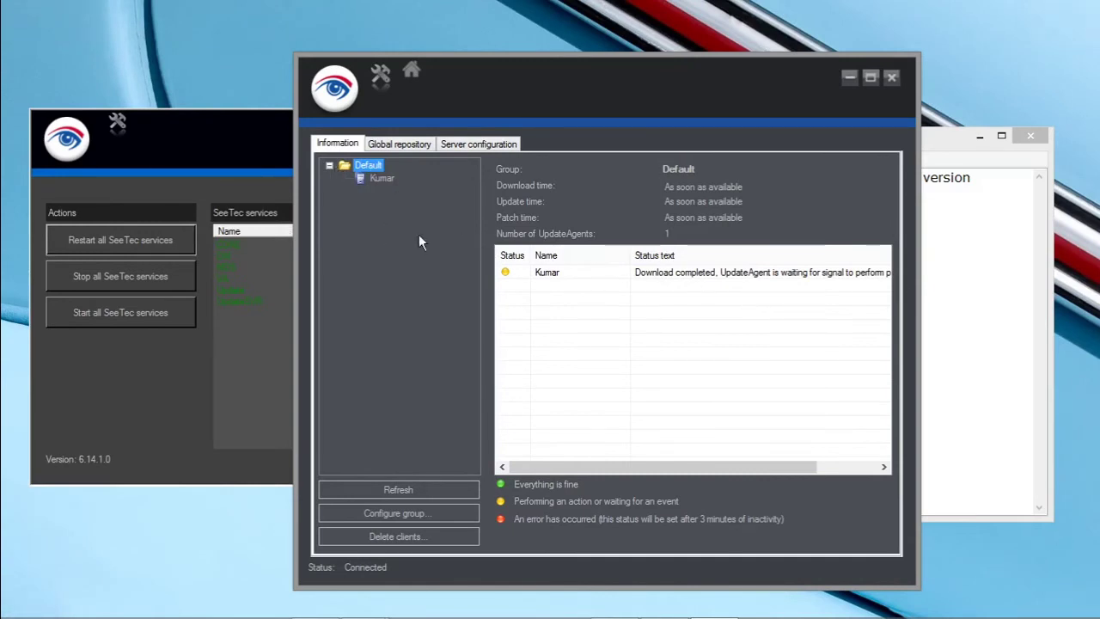
pyautogui.click(381, 177)
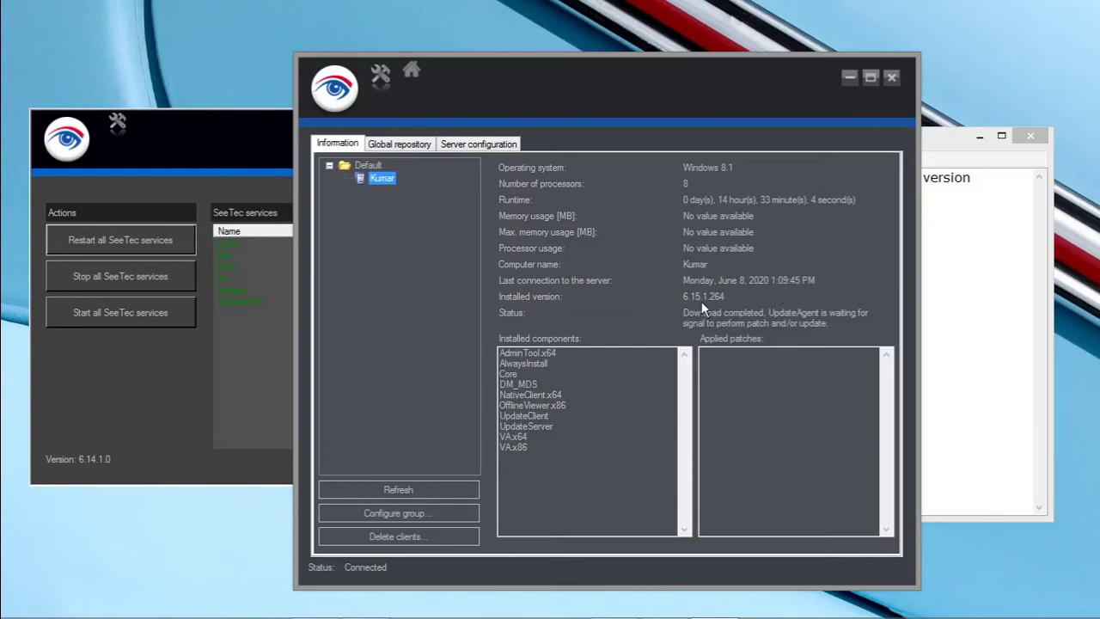
# Step: Switch among client details, Global repository and Server configuration, ending on the Default group status overview
pyautogui.click(368, 163)
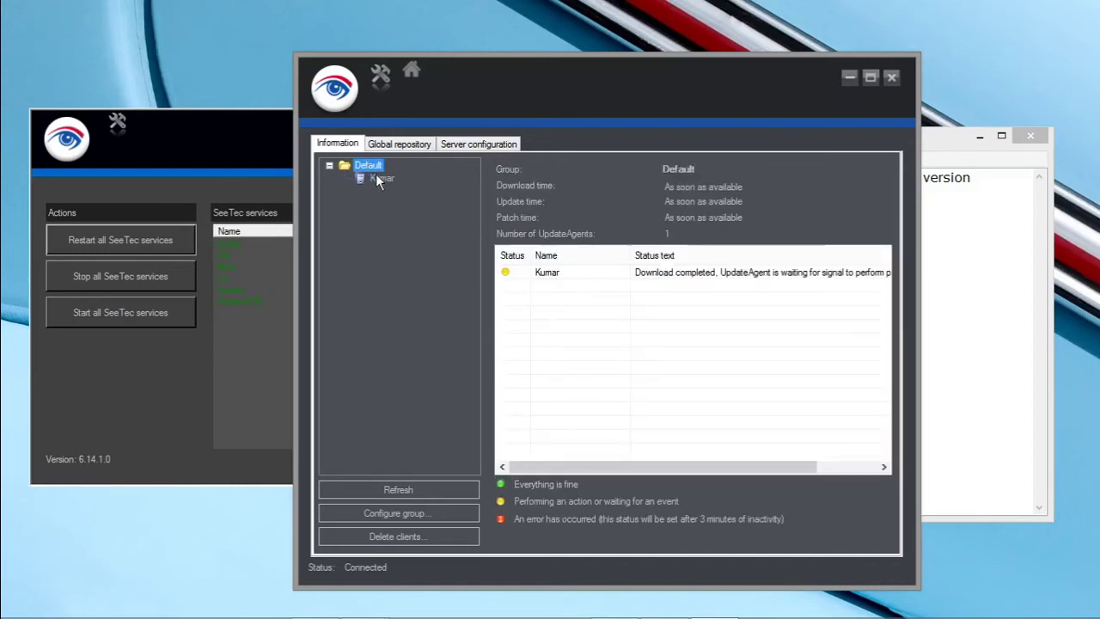
pyautogui.click(378, 178)
pyautogui.click(404, 144)
pyautogui.click(468, 144)
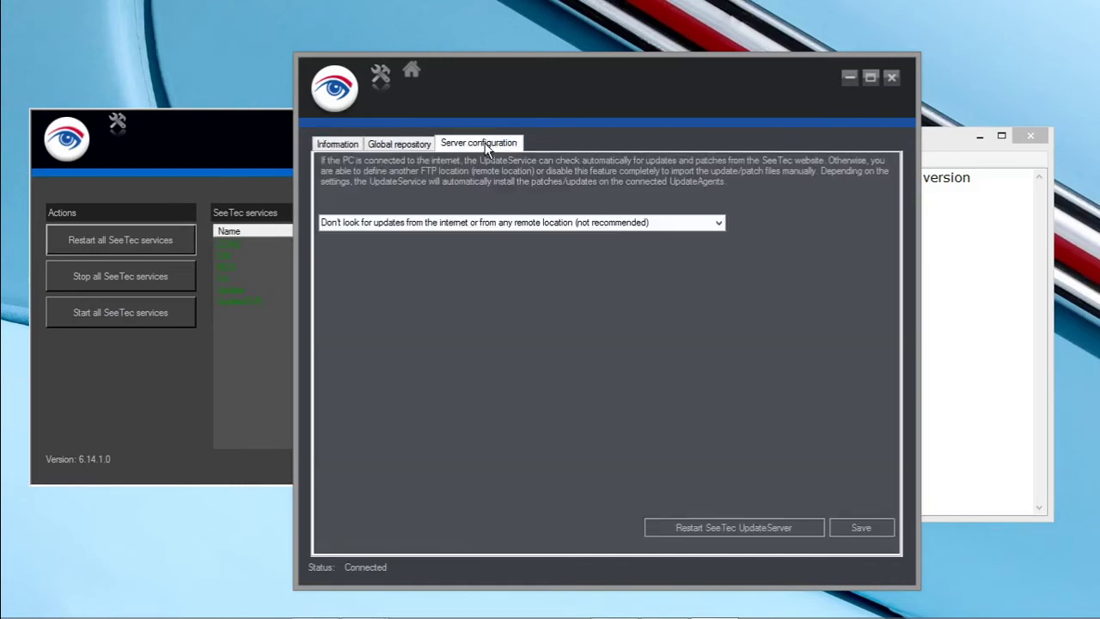
pyautogui.click(342, 144)
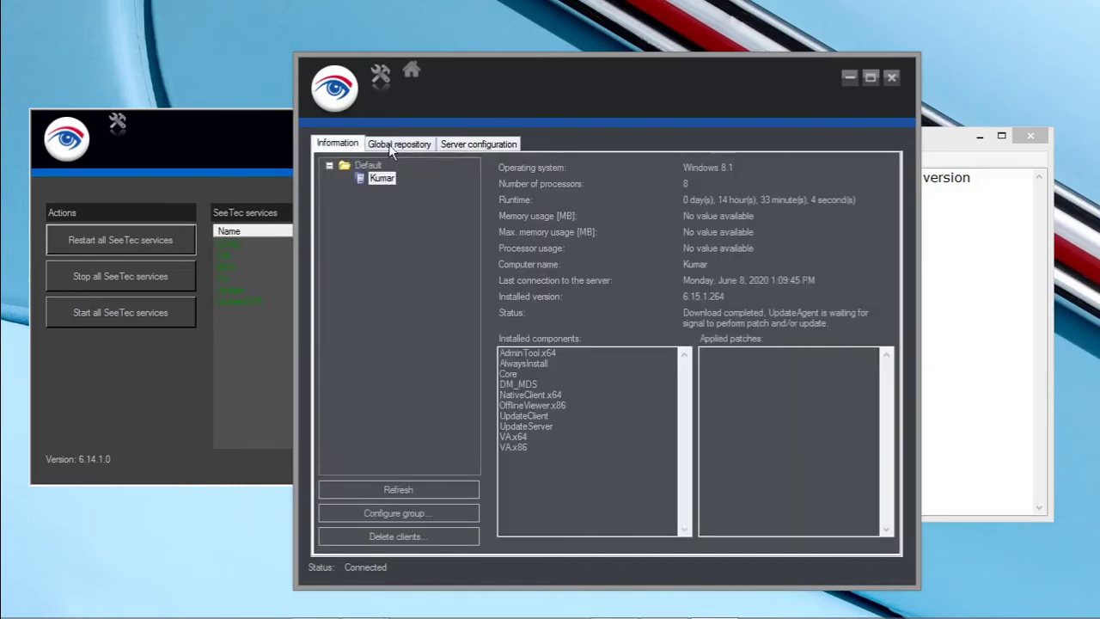
pyautogui.click(388, 145)
pyautogui.click(339, 146)
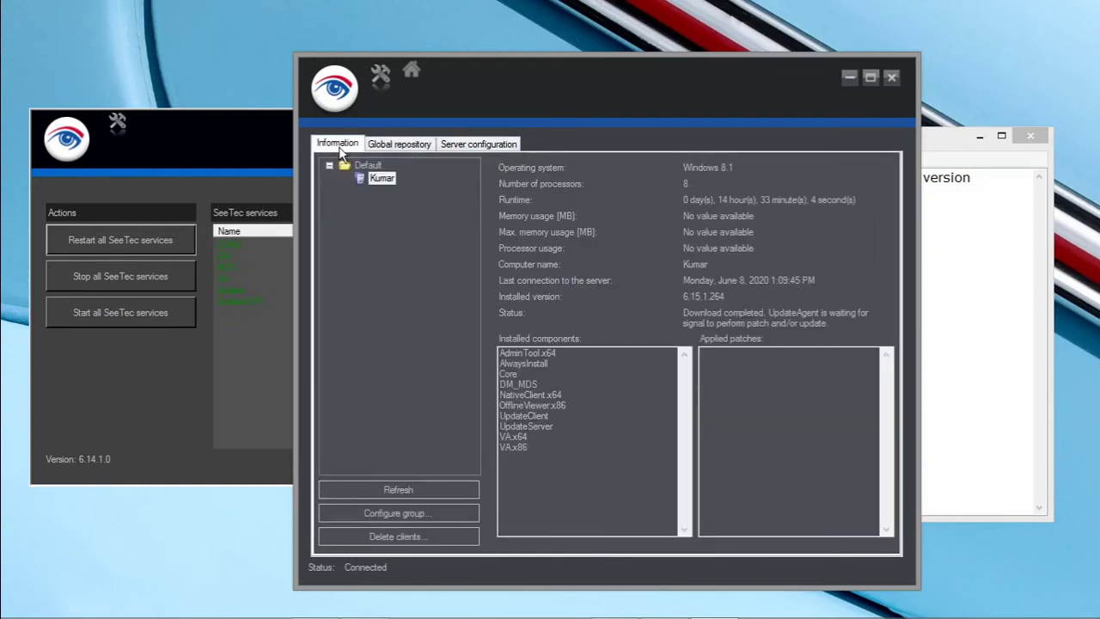
pyautogui.click(393, 146)
pyautogui.click(478, 145)
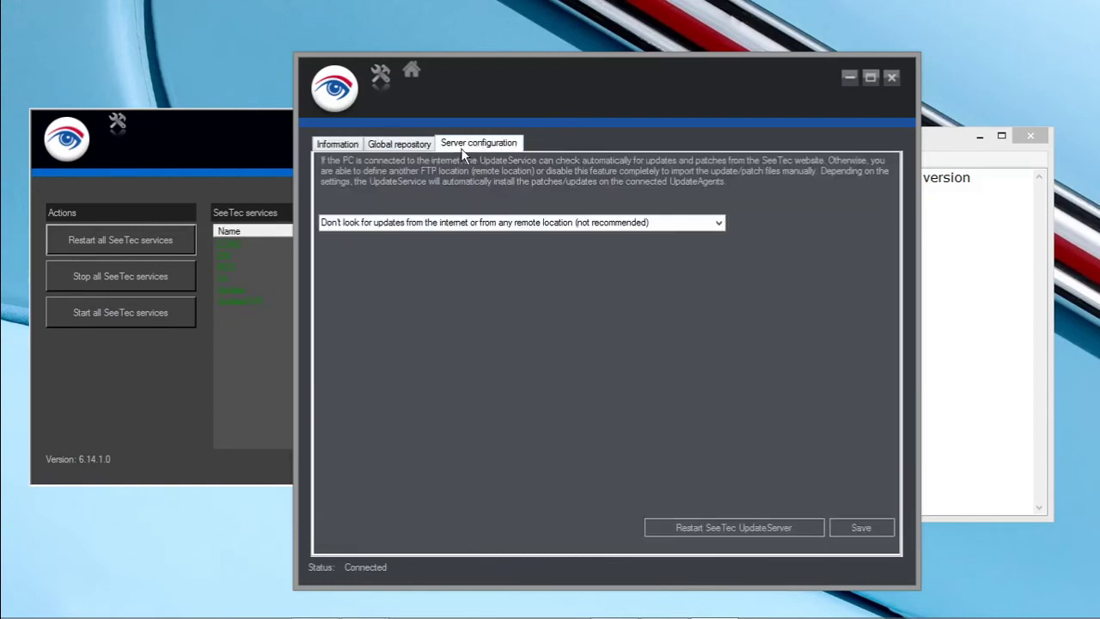
pyautogui.click(346, 146)
pyautogui.click(369, 165)
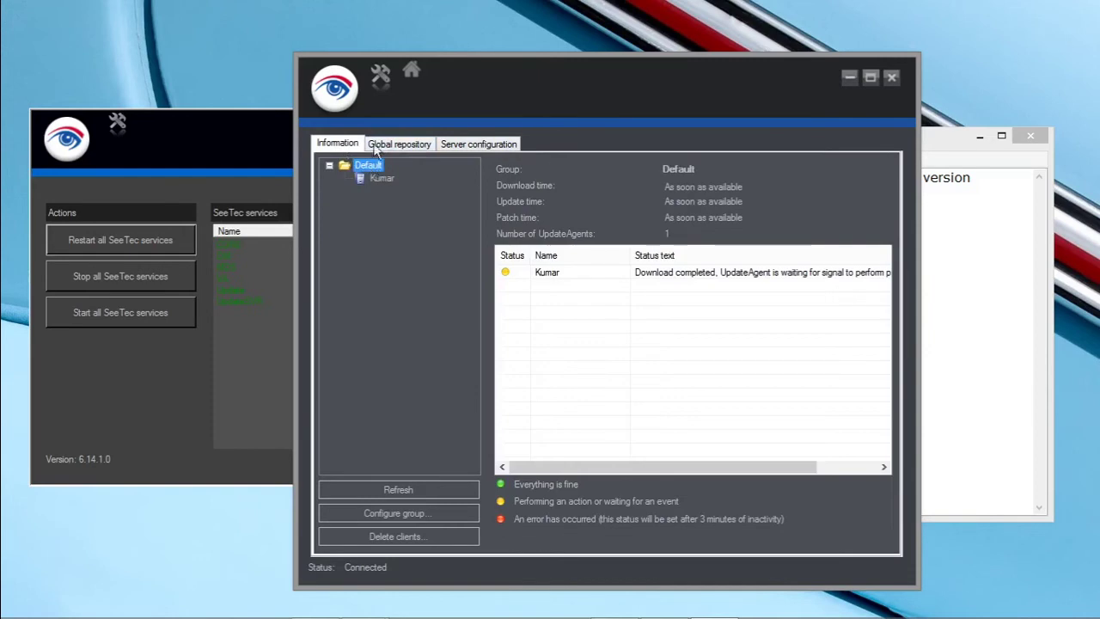
# Step: Restart the UpdateServer service from Server configuration and acknowledge the success message
pyautogui.click(478, 145)
pyautogui.click(747, 527)
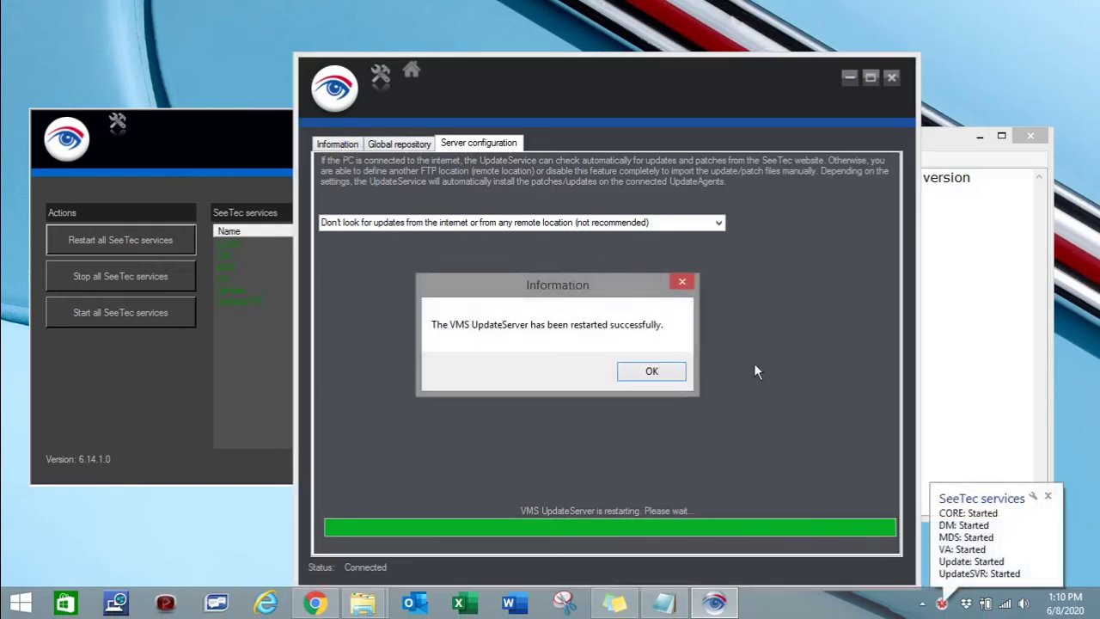
pyautogui.click(677, 372)
pyautogui.click(342, 145)
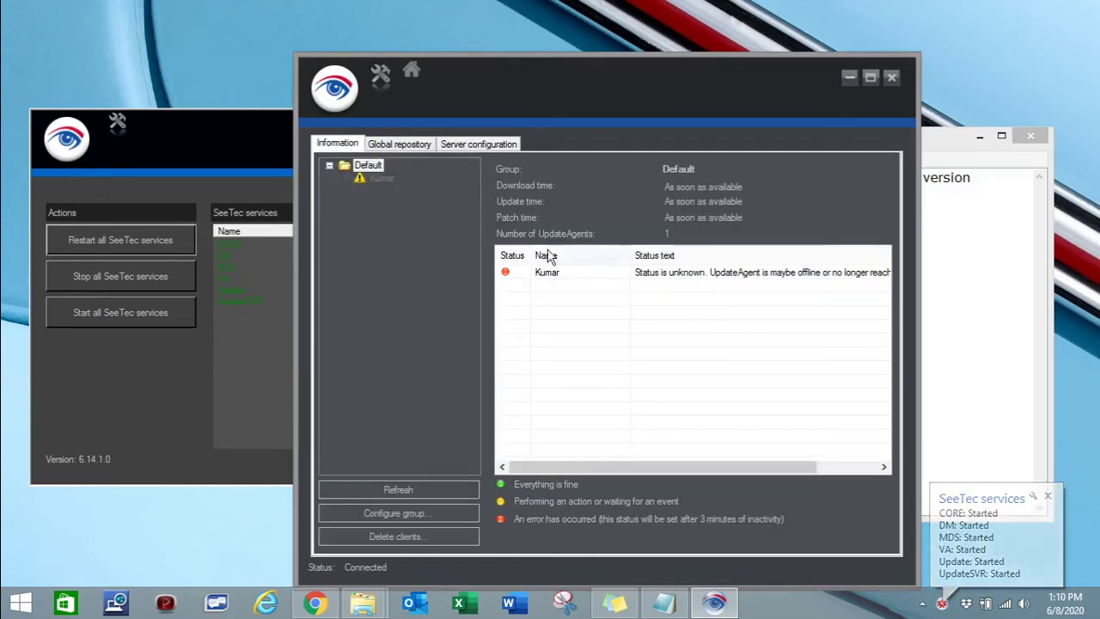
pyautogui.click(387, 181)
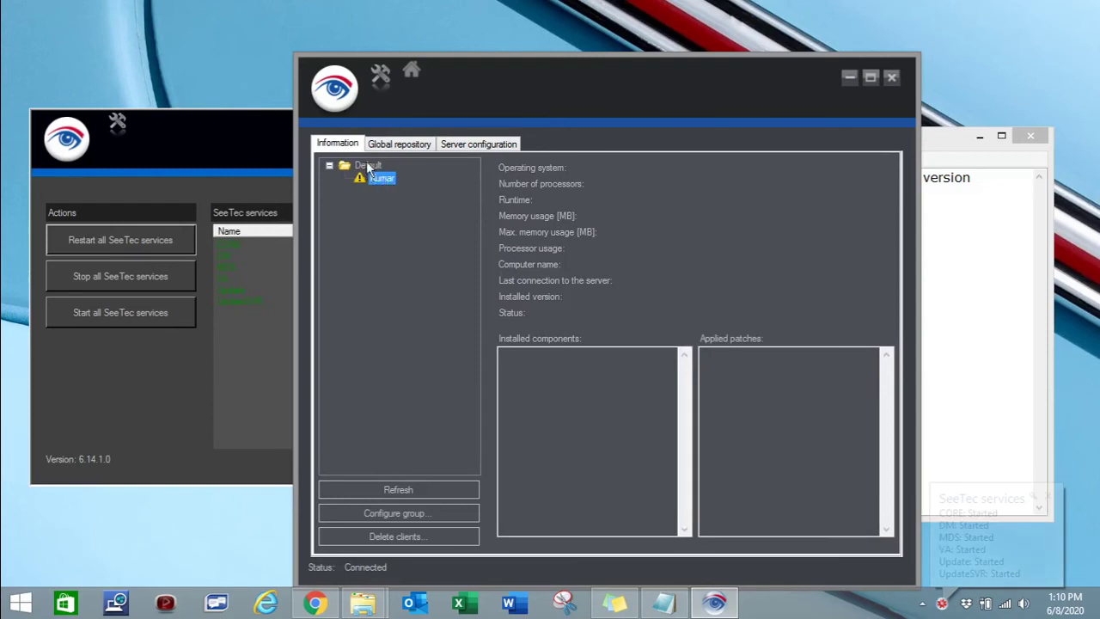
pyautogui.click(376, 167)
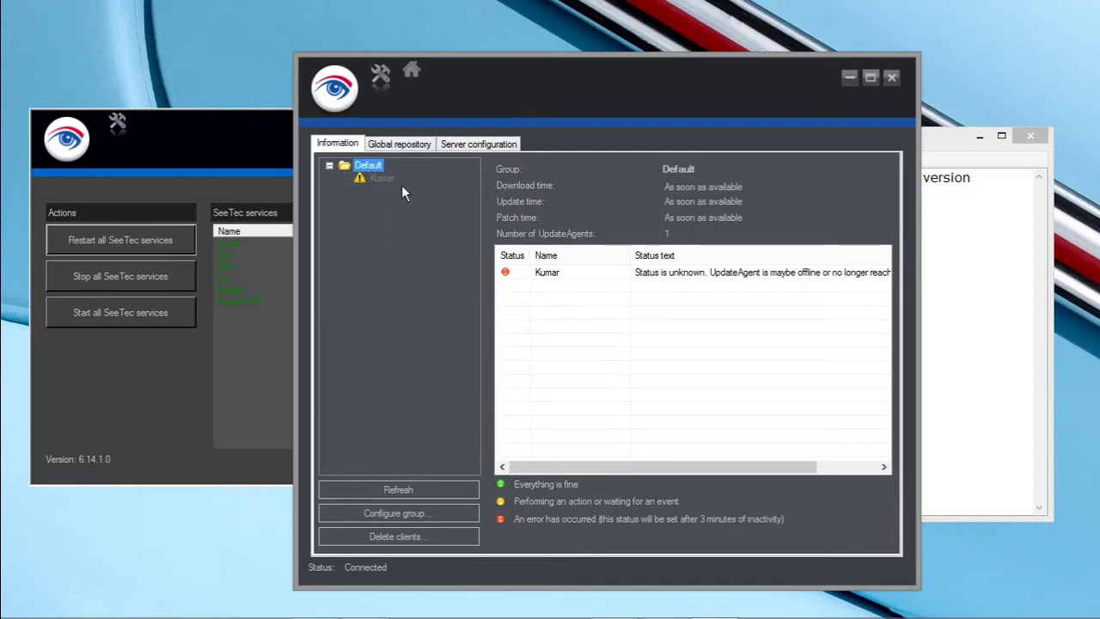
pyautogui.click(401, 145)
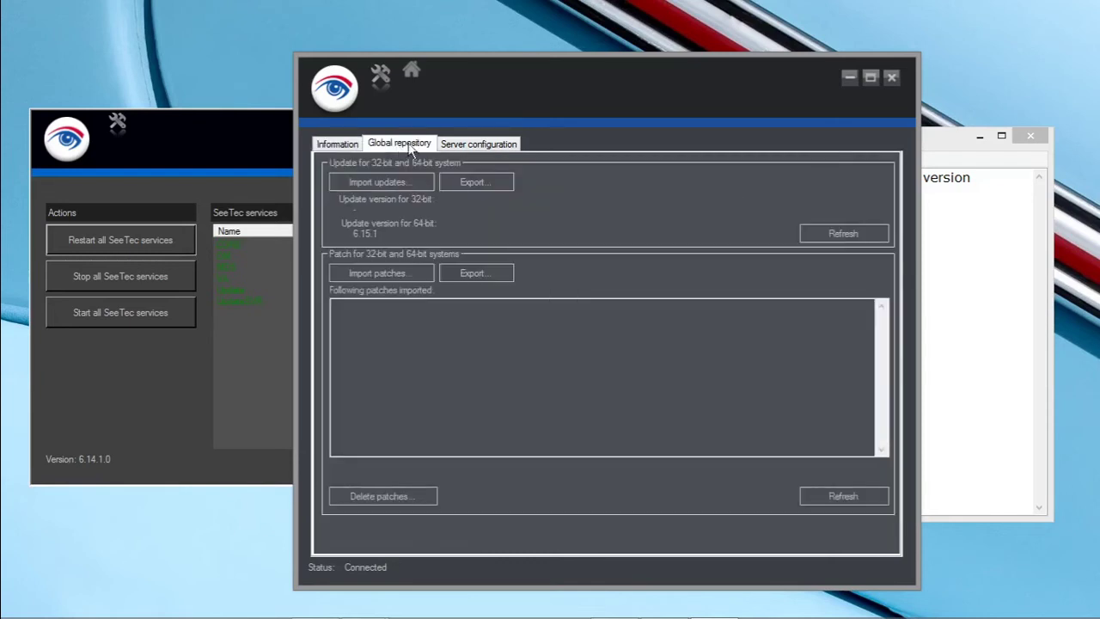
pyautogui.click(500, 143)
pyautogui.click(342, 144)
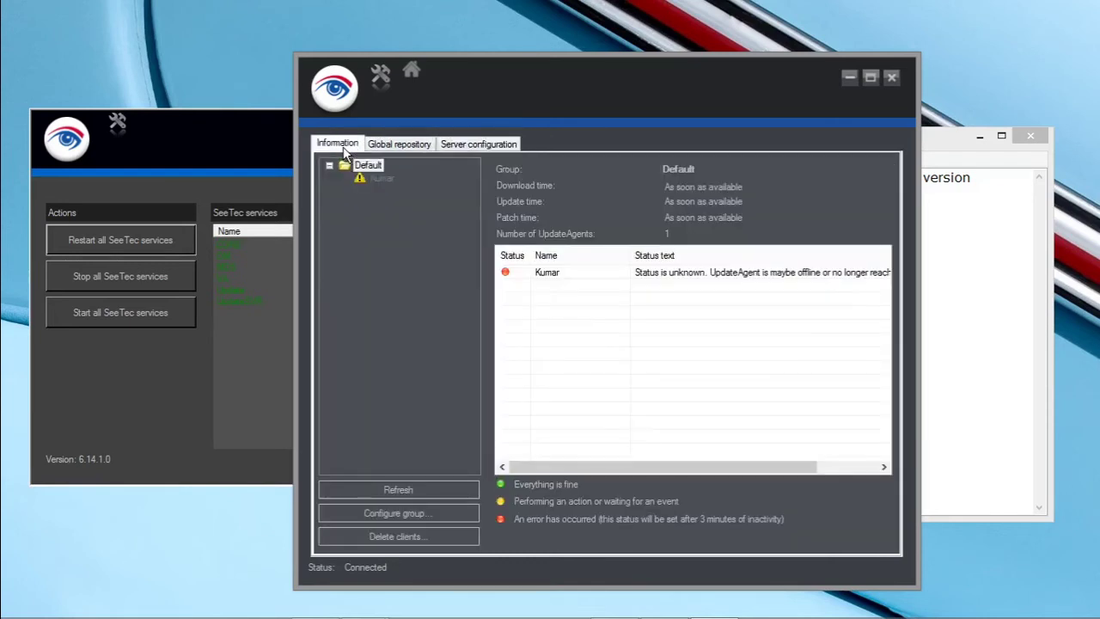
pyautogui.click(461, 489)
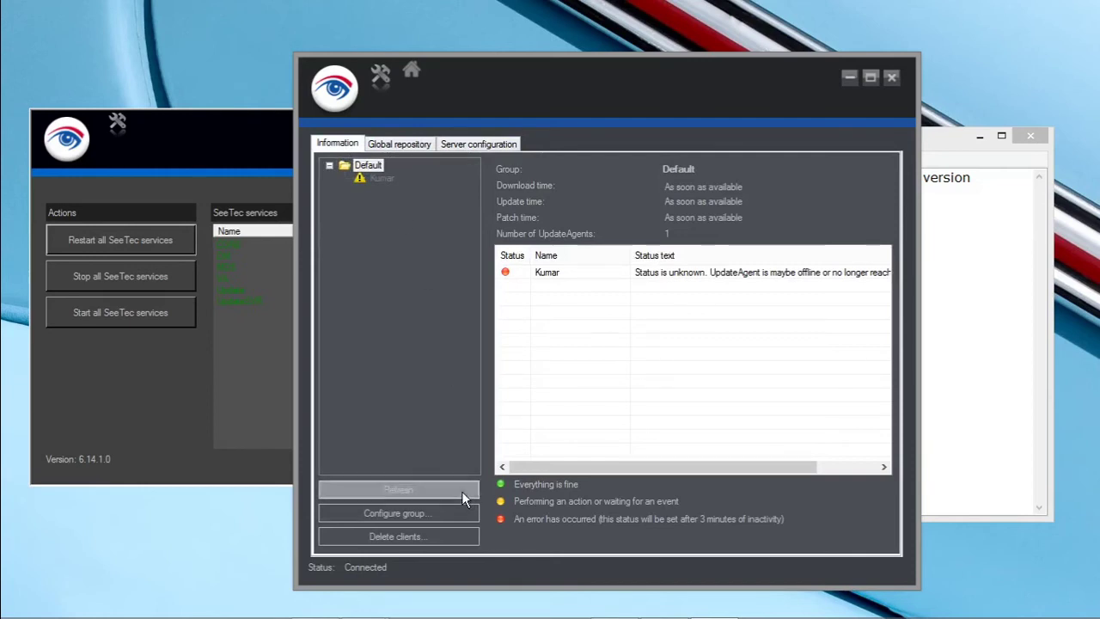
pyautogui.click(375, 179)
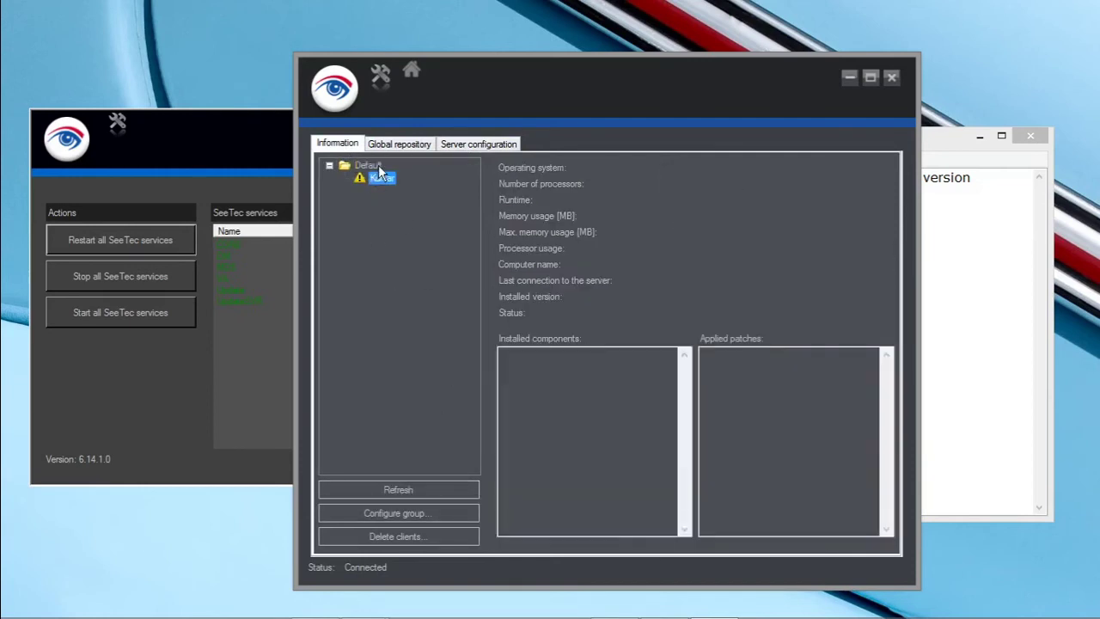
pyautogui.click(370, 165)
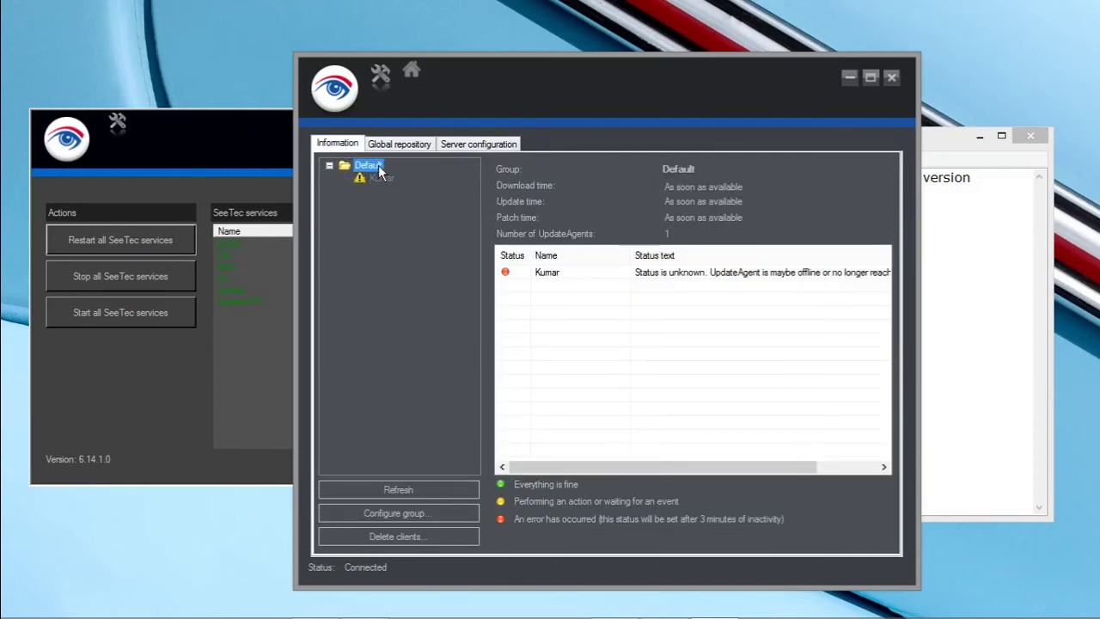
# Step: Open the Default group configuration and exit it unchanged so the agent reports no update needed
pyautogui.click(425, 516)
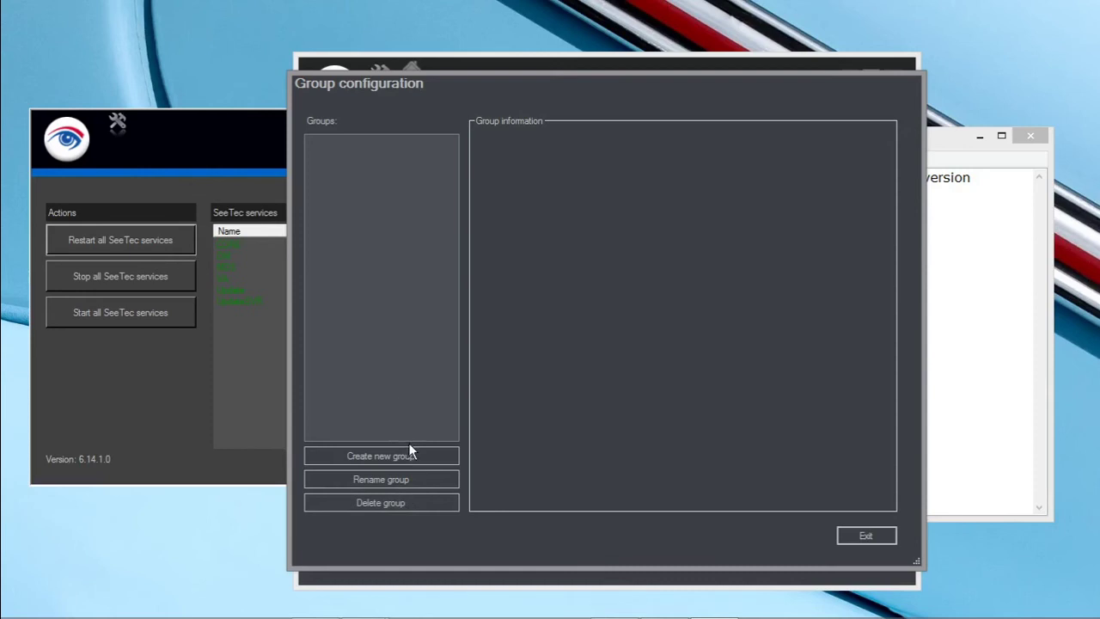
pyautogui.click(871, 536)
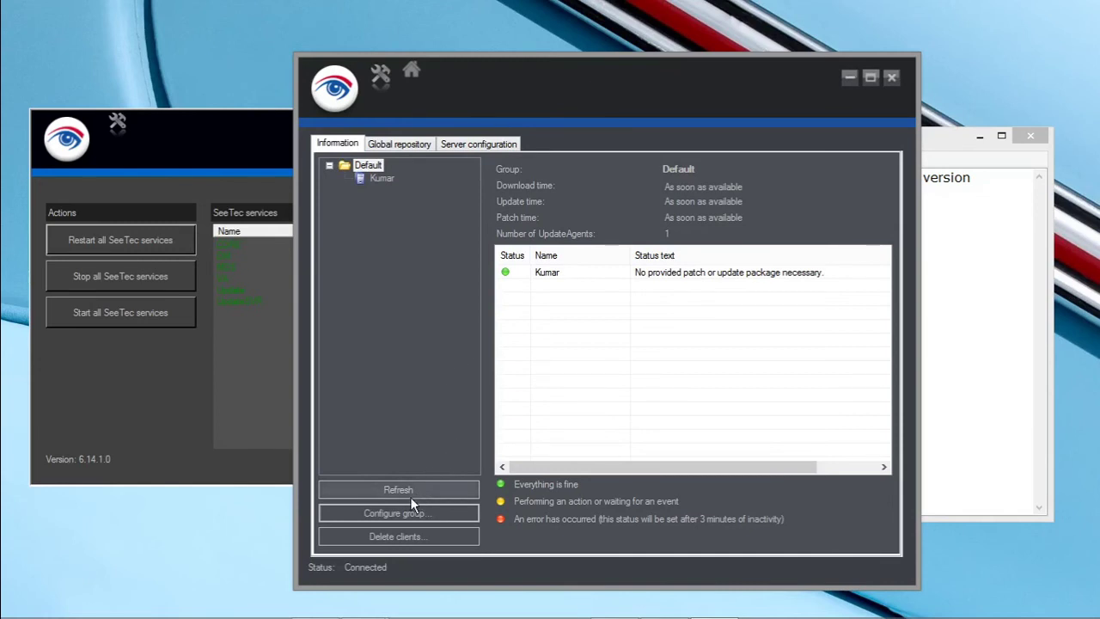
# Step: Search Windows for 'cay' and launch Cayuga Client (64-bit)
pyautogui.press('super+q')
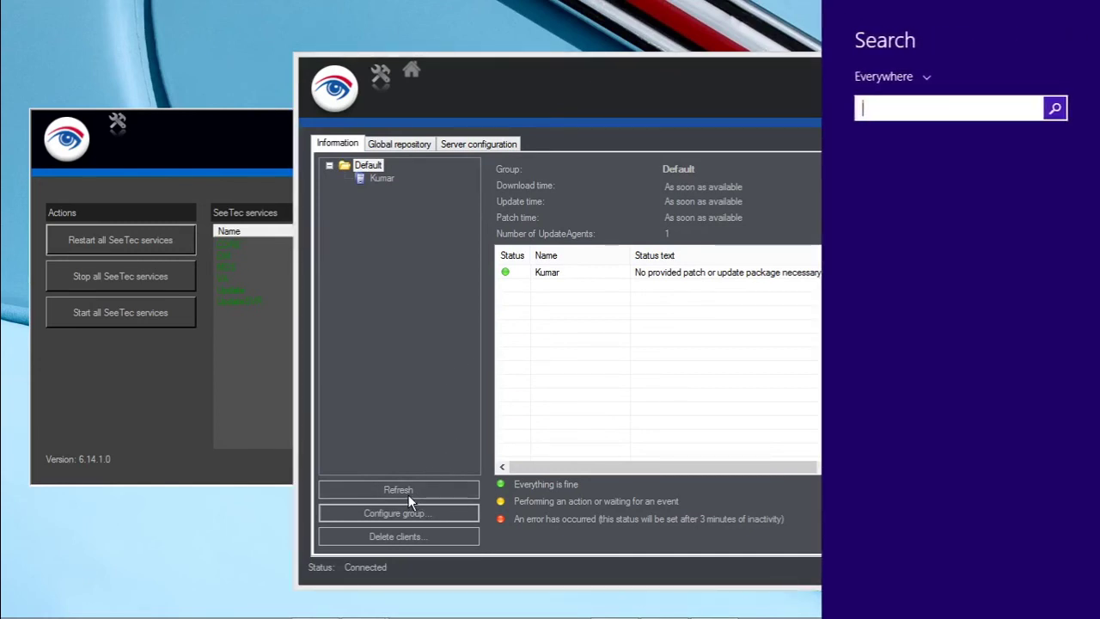
pyautogui.write('cau')
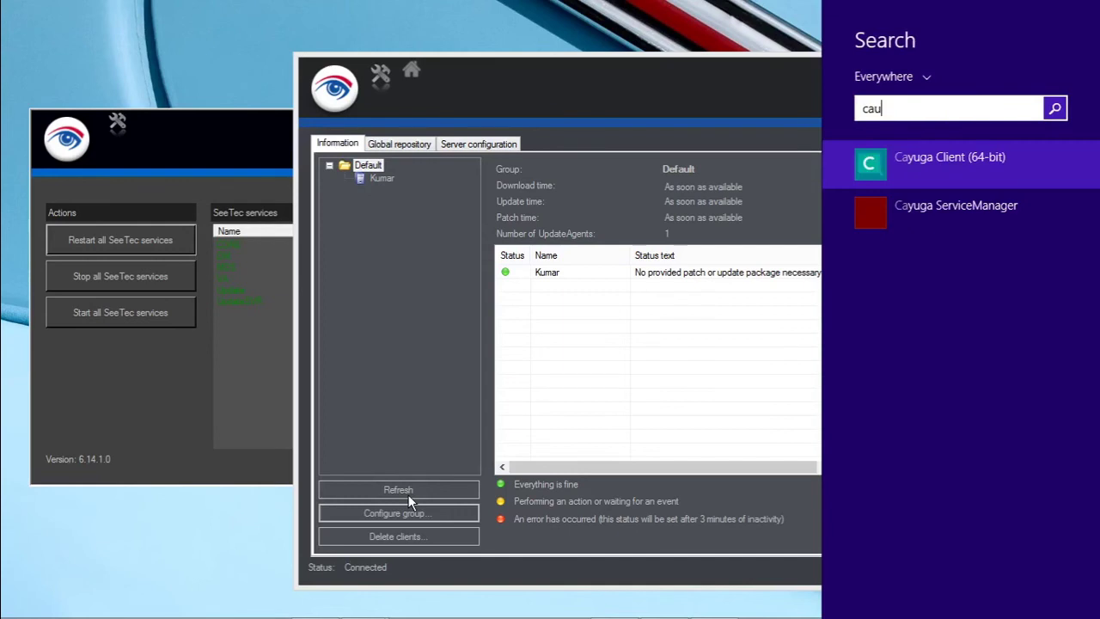
pyautogui.press('BackSpace')
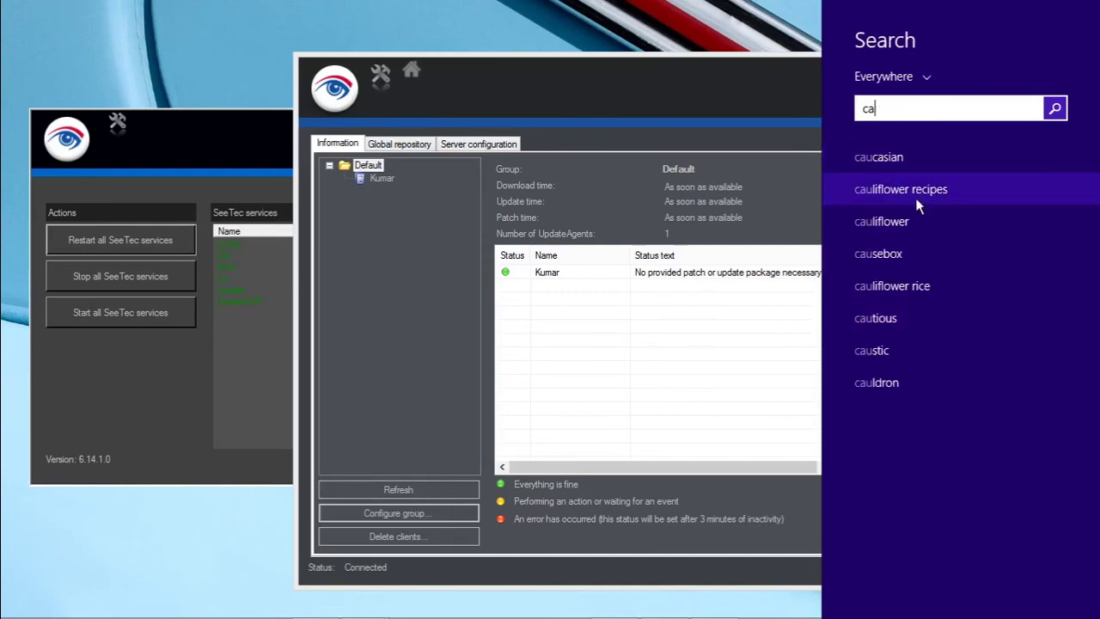
pyautogui.write('y')
pyautogui.click(949, 157)
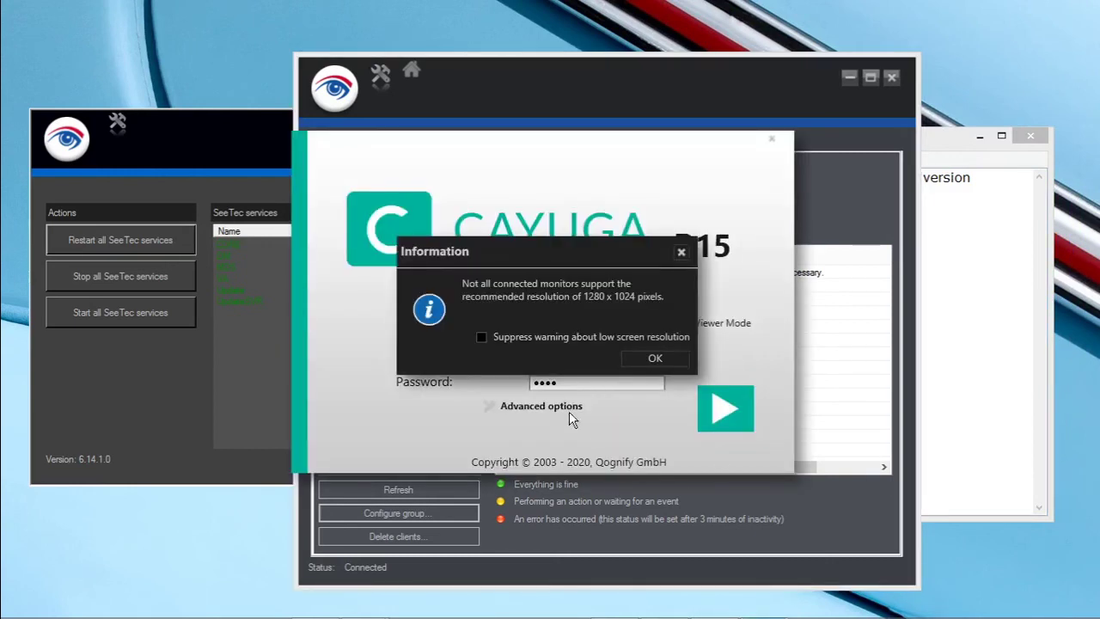
# Step: Dismiss the low-resolution warning, log in to localhost, and continue past the license messages
pyautogui.click(654, 357)
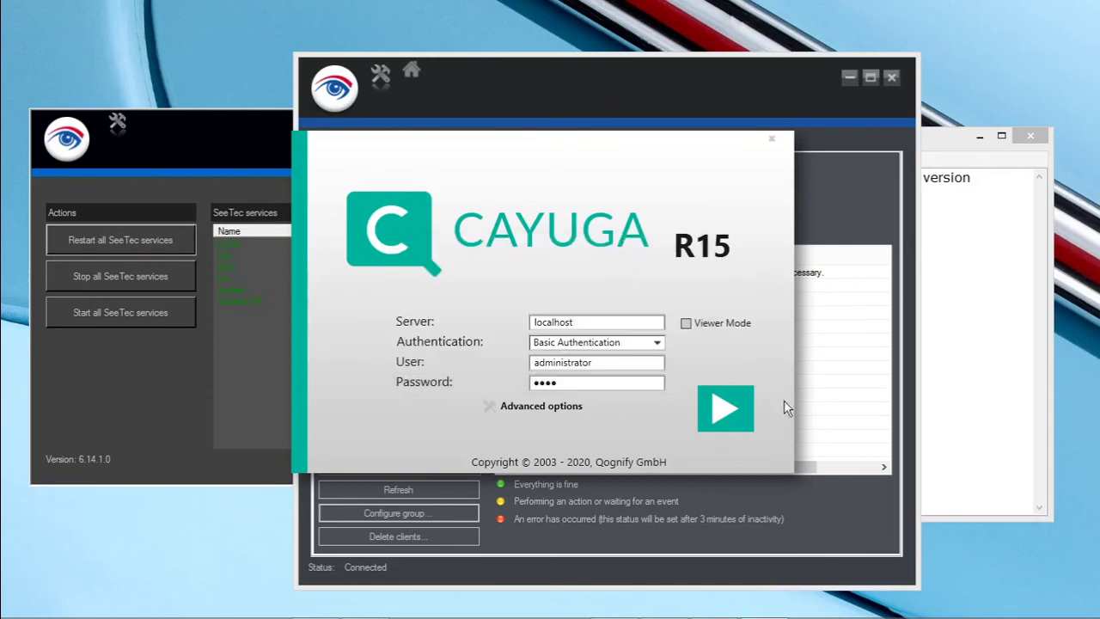
pyautogui.moveTo(513, 615)
pyautogui.click(727, 421)
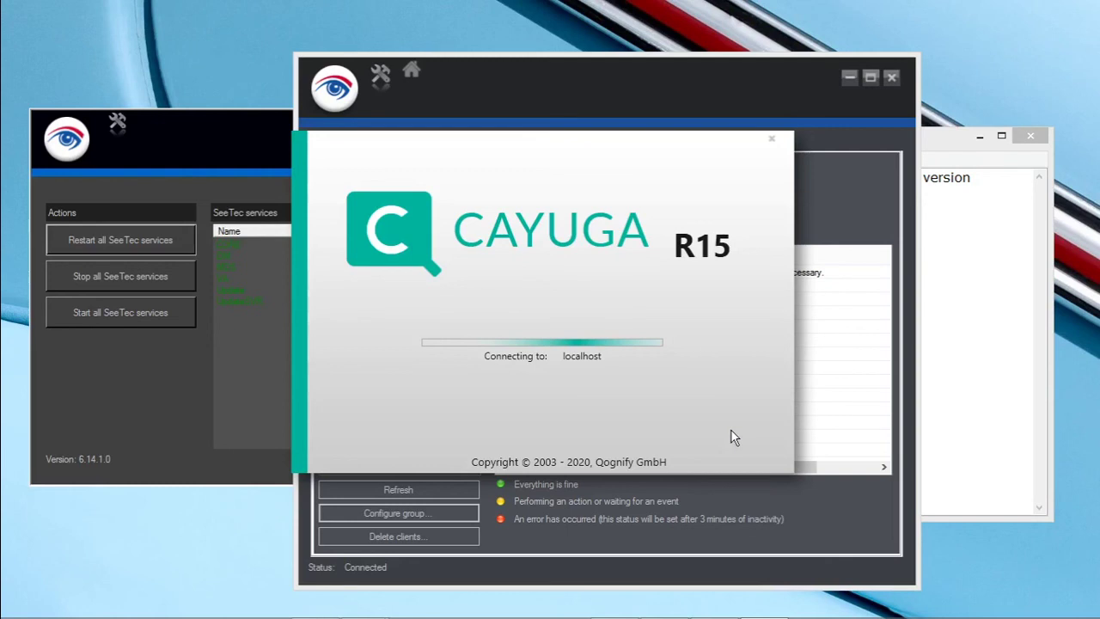
pyautogui.click(720, 421)
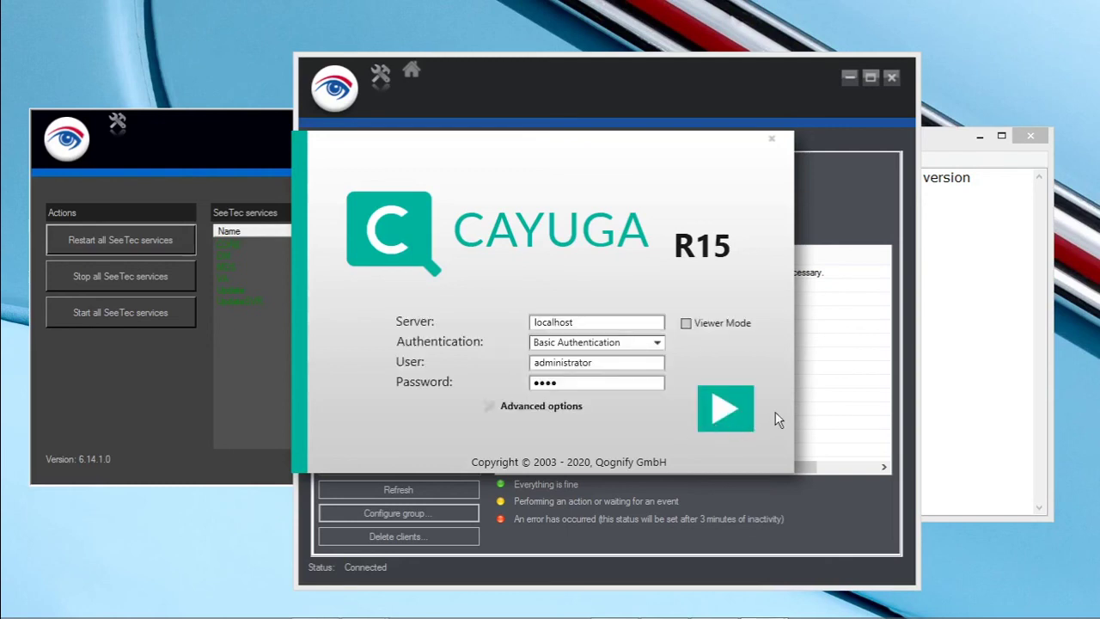
pyautogui.click(645, 388)
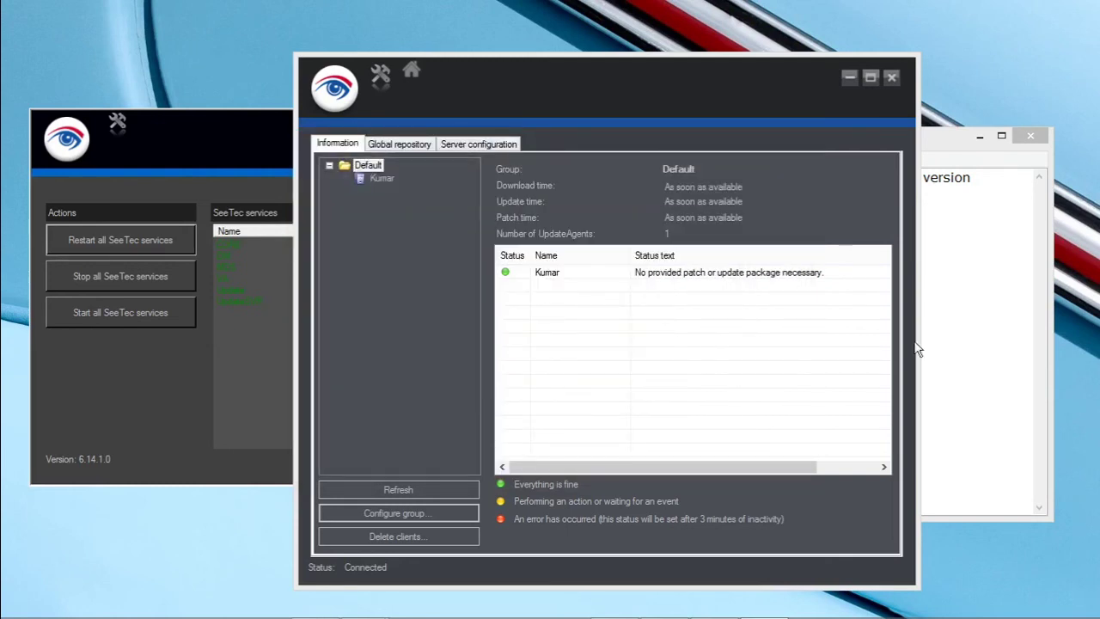
pyautogui.moveTo(215, 610)
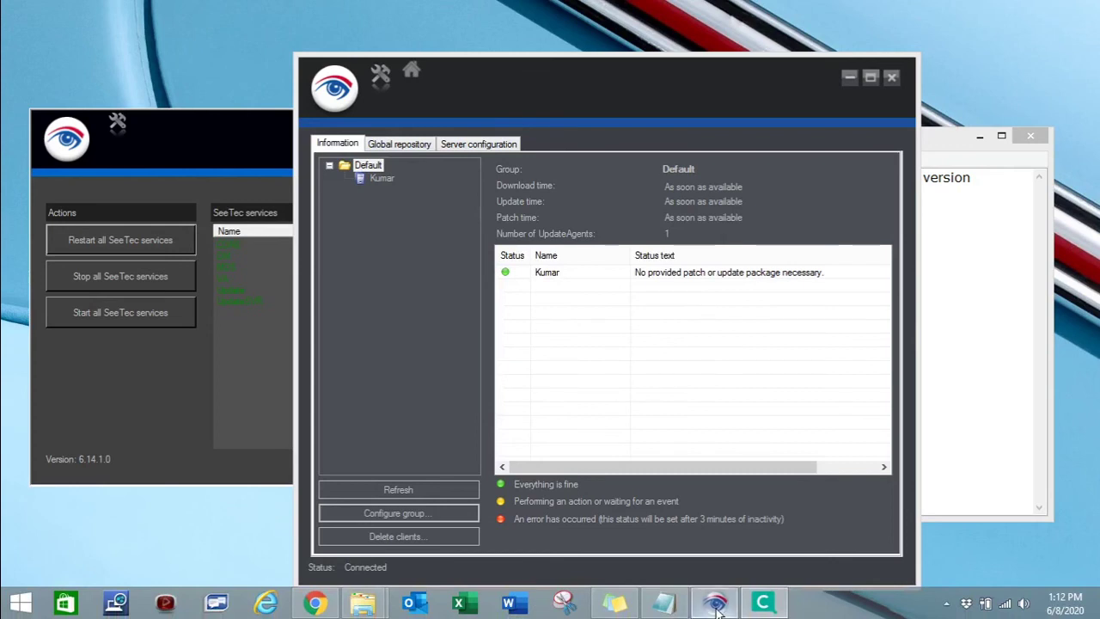
# Step: Maximize Cayuga Client and show program information confirming version R15 (6.15.1)
pyautogui.click(754, 606)
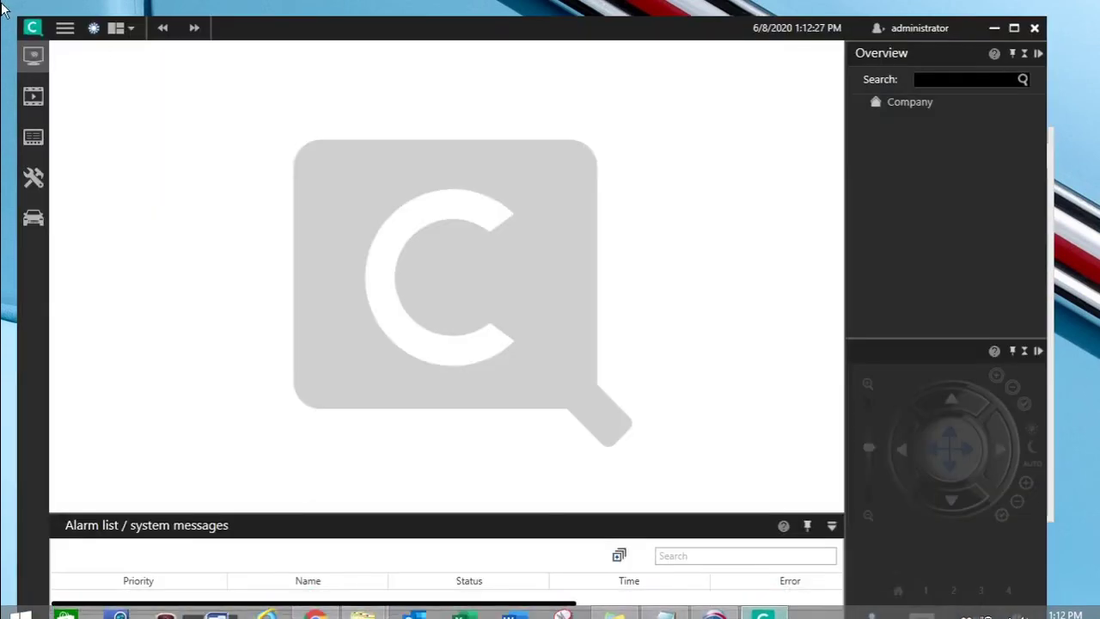
pyautogui.doubleClick(314, 36)
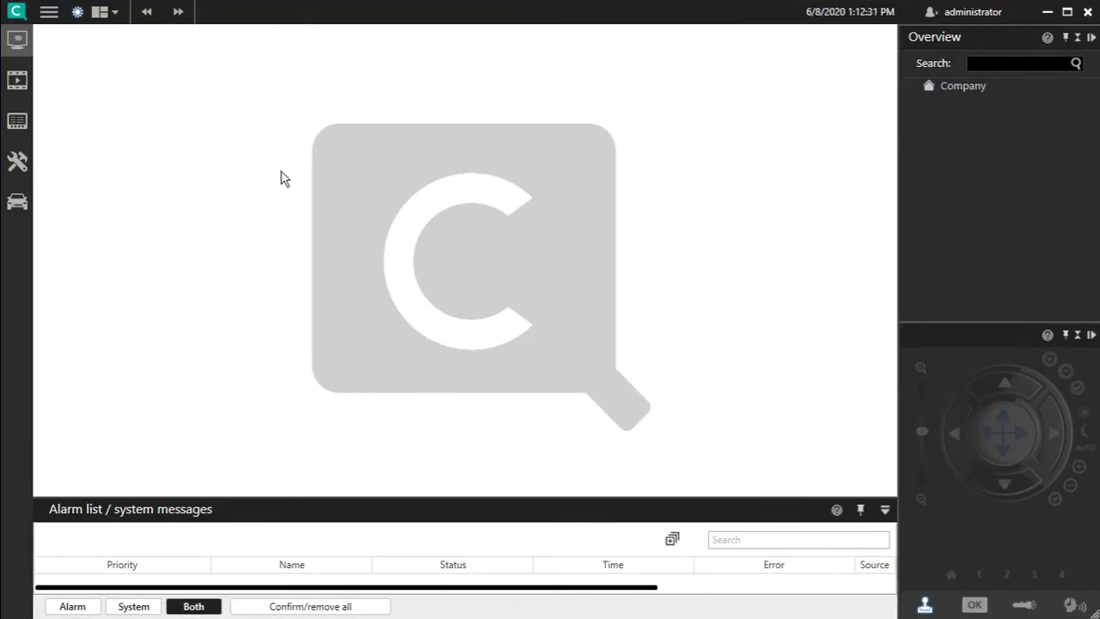
pyautogui.click(49, 15)
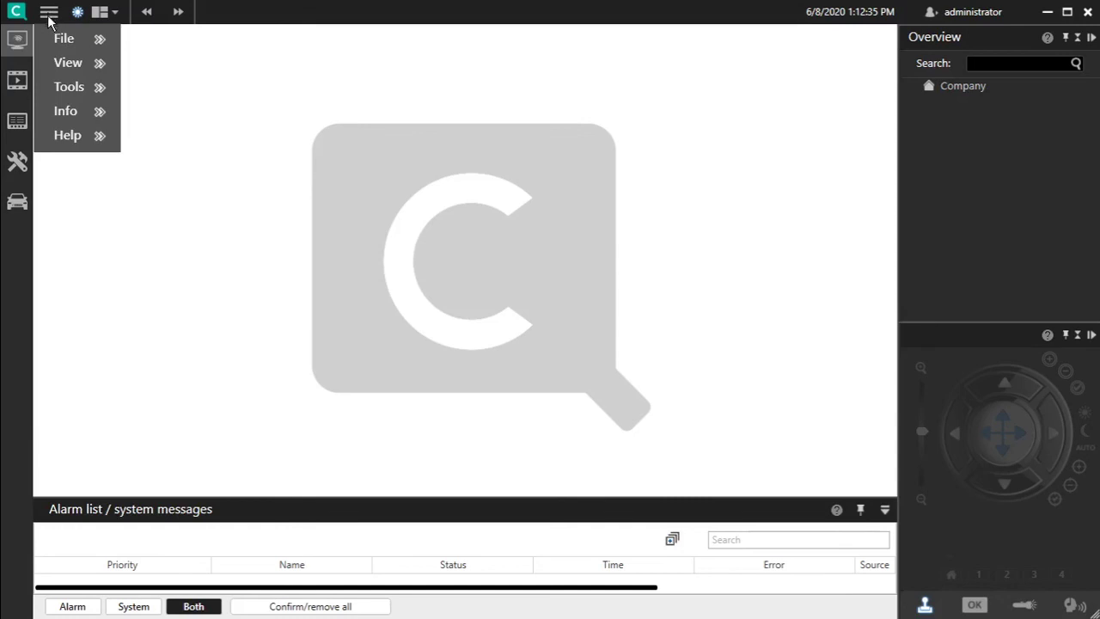
pyautogui.moveTo(74, 110)
pyautogui.moveTo(196, 152)
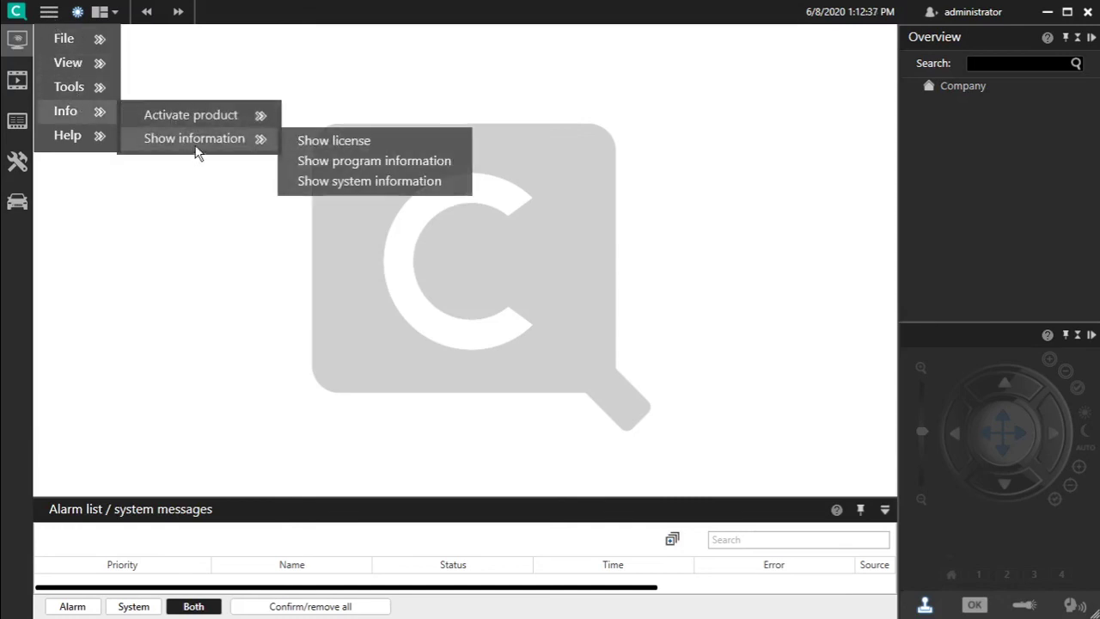
pyautogui.click(361, 162)
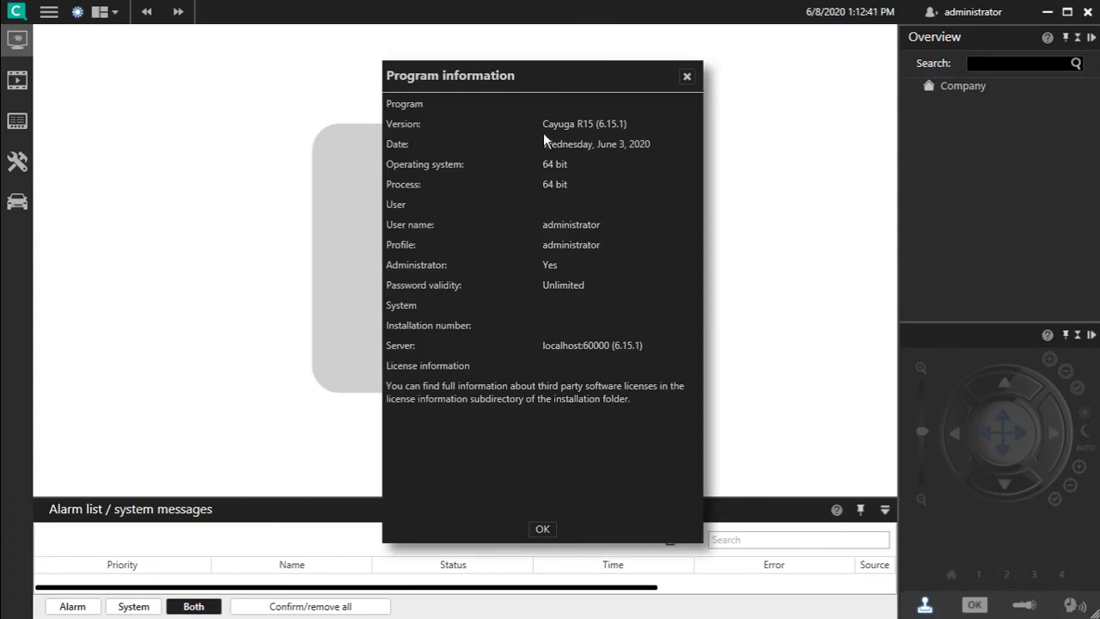